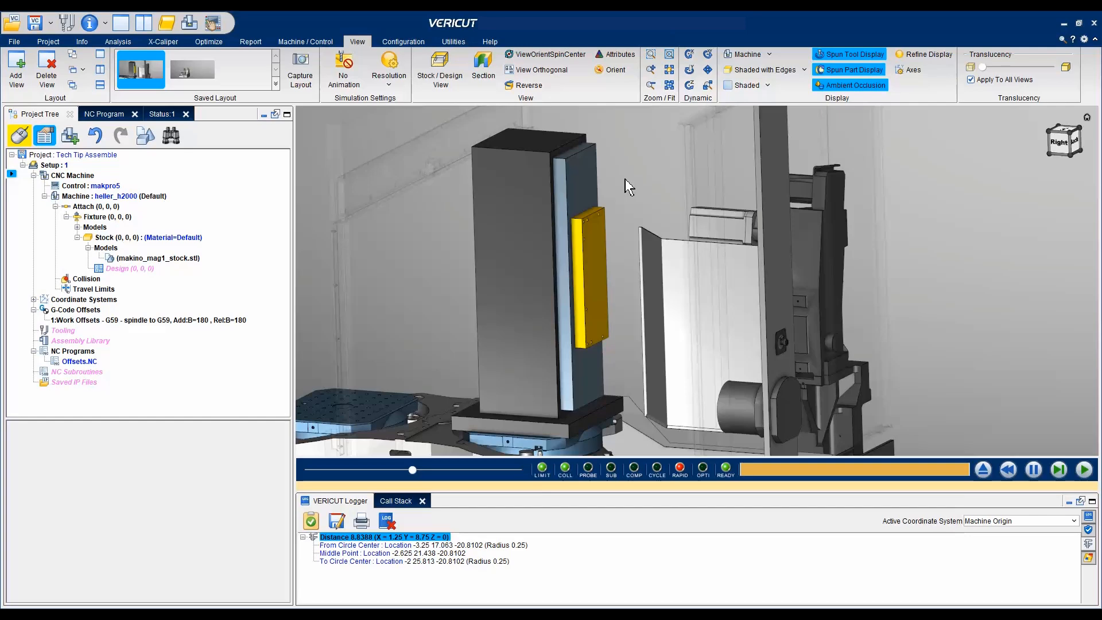
# - Select the stock model and set its three assembly constraints to Mate, Align Cylinder and Align Cylinder
pyautogui.click(591, 234)
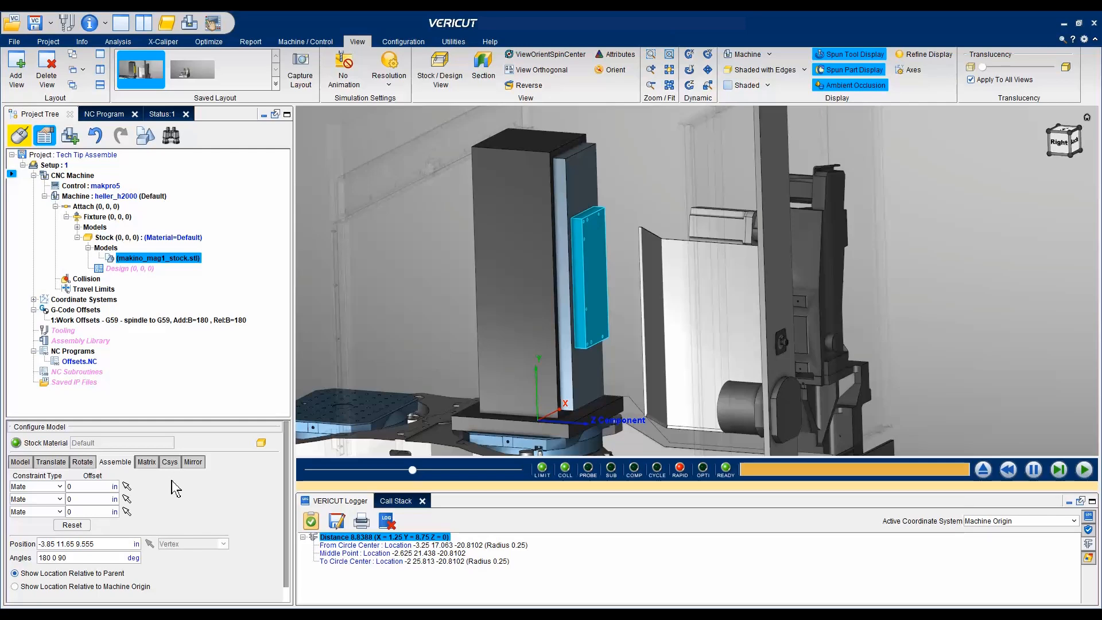
pyautogui.click(58, 488)
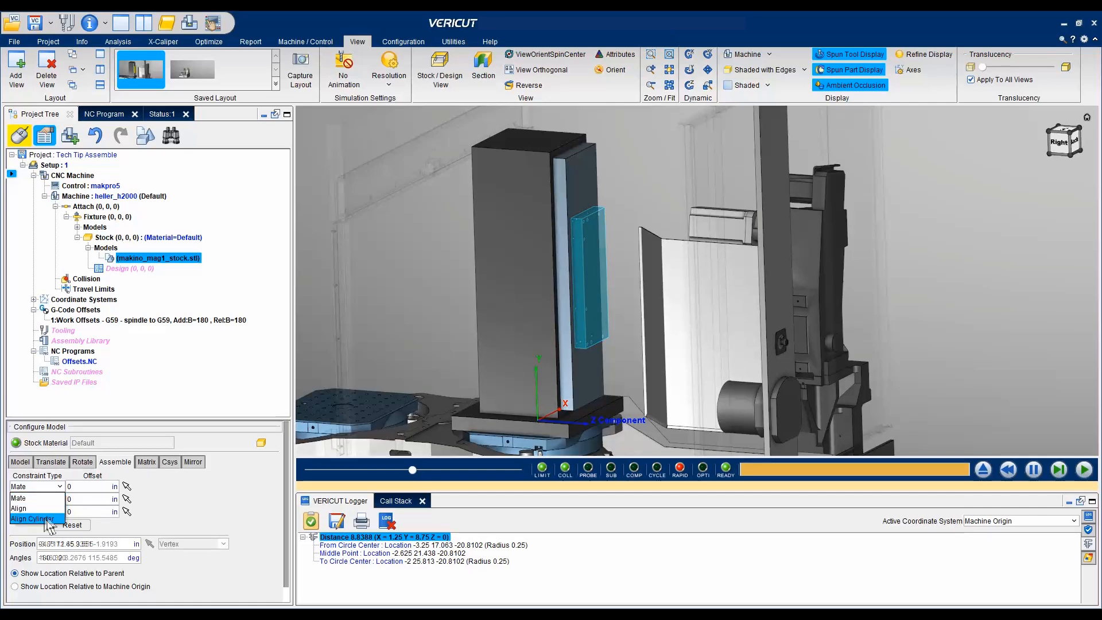
pyautogui.scroll(-6, 697, 280)
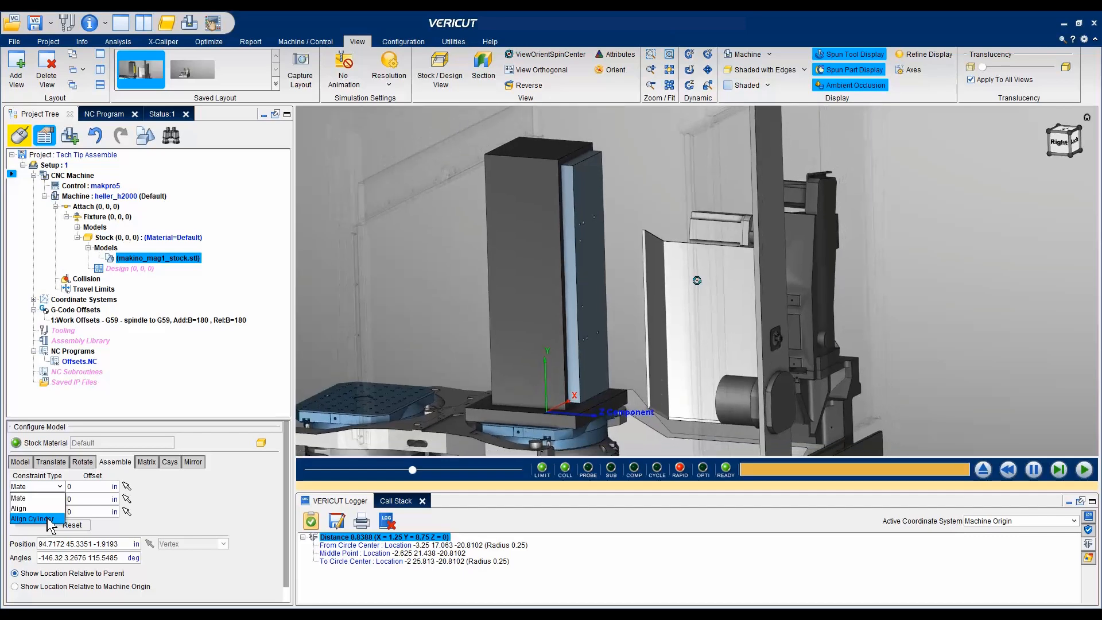
pyautogui.scroll(-6, 697, 280)
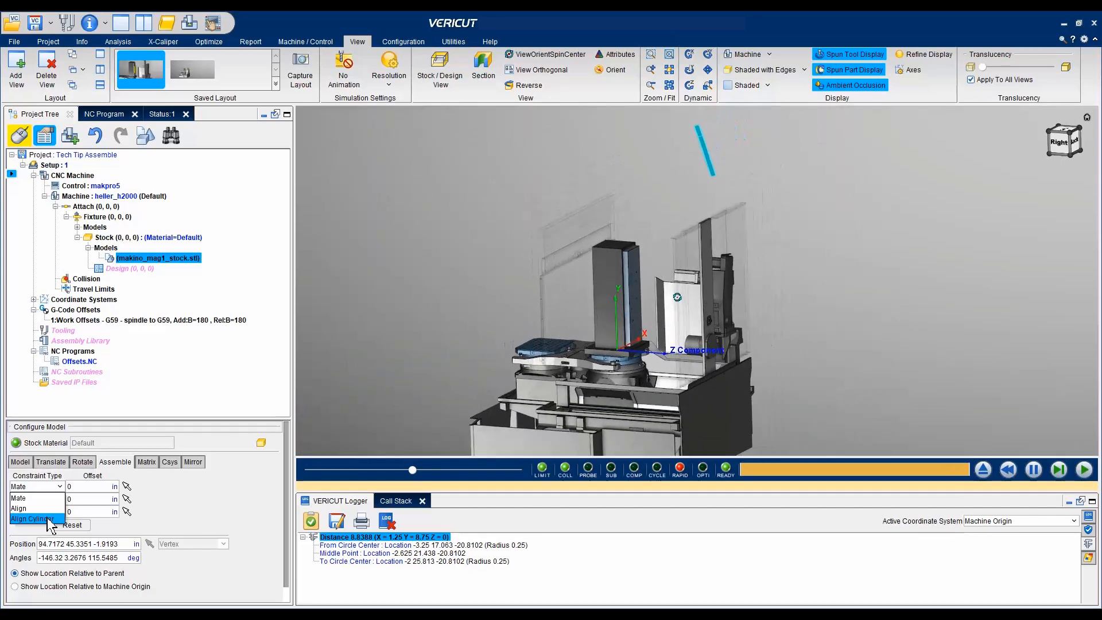
pyautogui.scroll(-2, 697, 280)
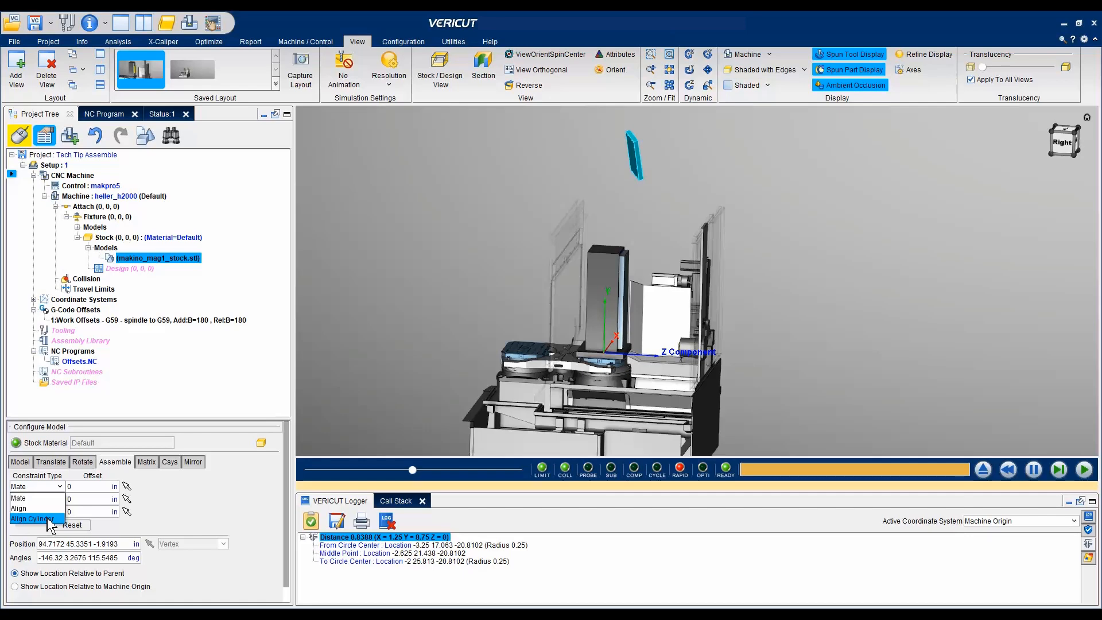
pyautogui.click(41, 498)
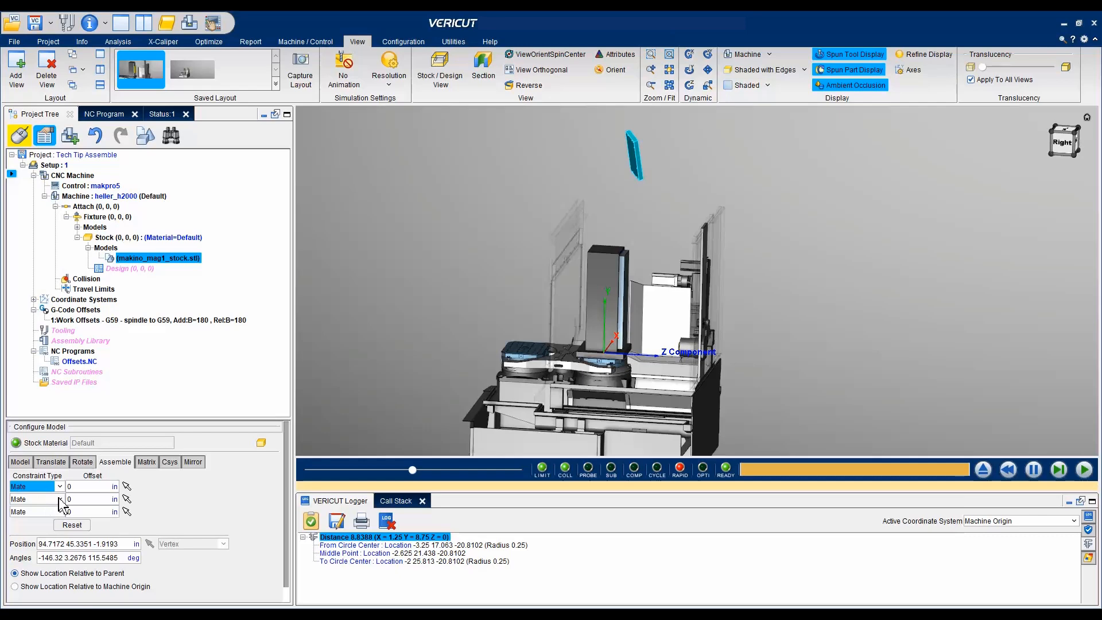
pyautogui.click(59, 499)
pyautogui.click(46, 532)
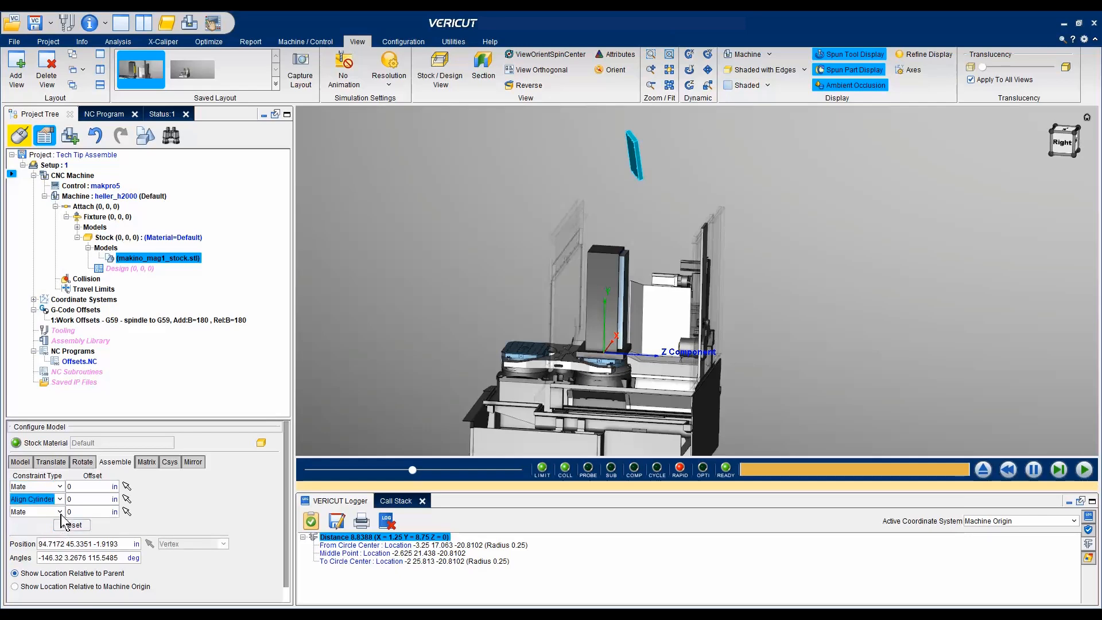
pyautogui.click(59, 511)
pyautogui.click(53, 542)
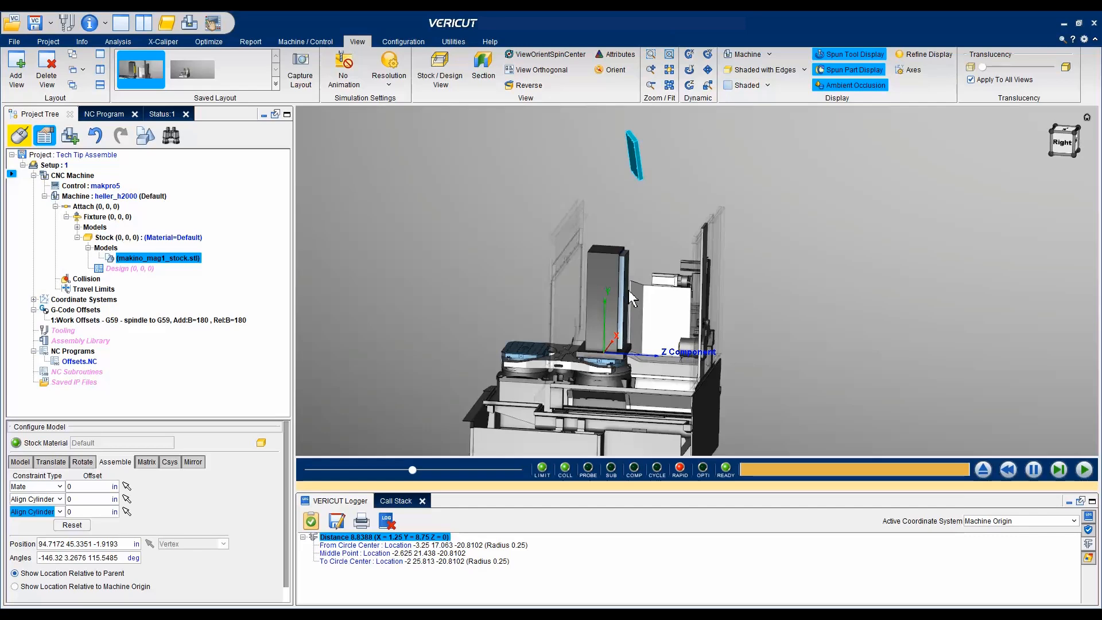
# - Apply the first Mate constraint between the stock's large drilled face and the blue fixture plate's outer drilled face
pyautogui.scroll(5, 632, 299)
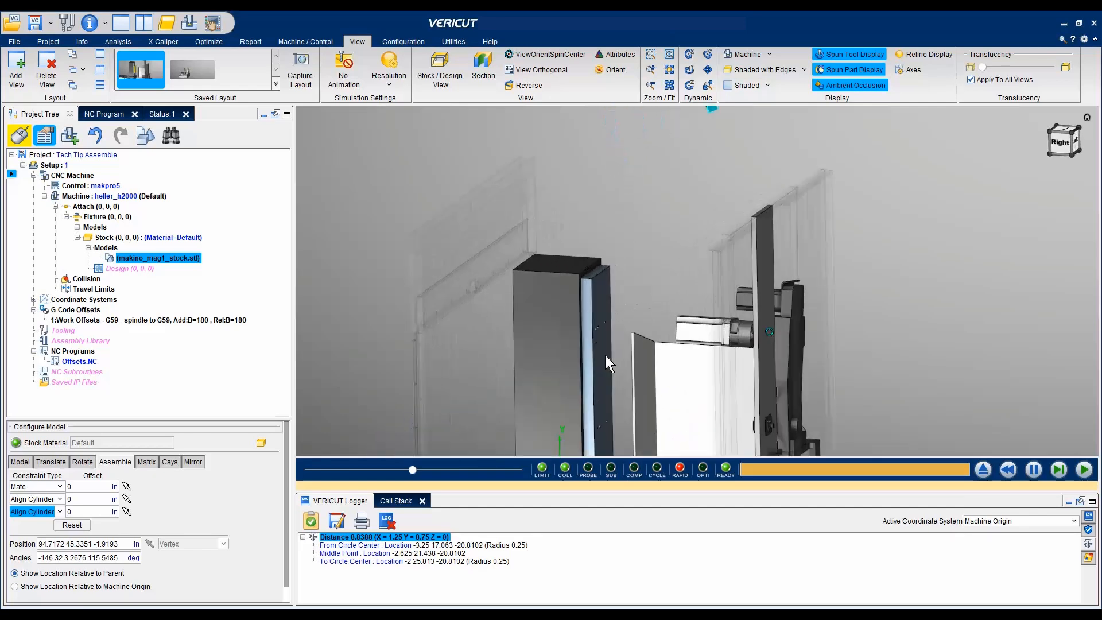
pyautogui.scroll(4, 597, 371)
pyautogui.scroll(-4, 597, 371)
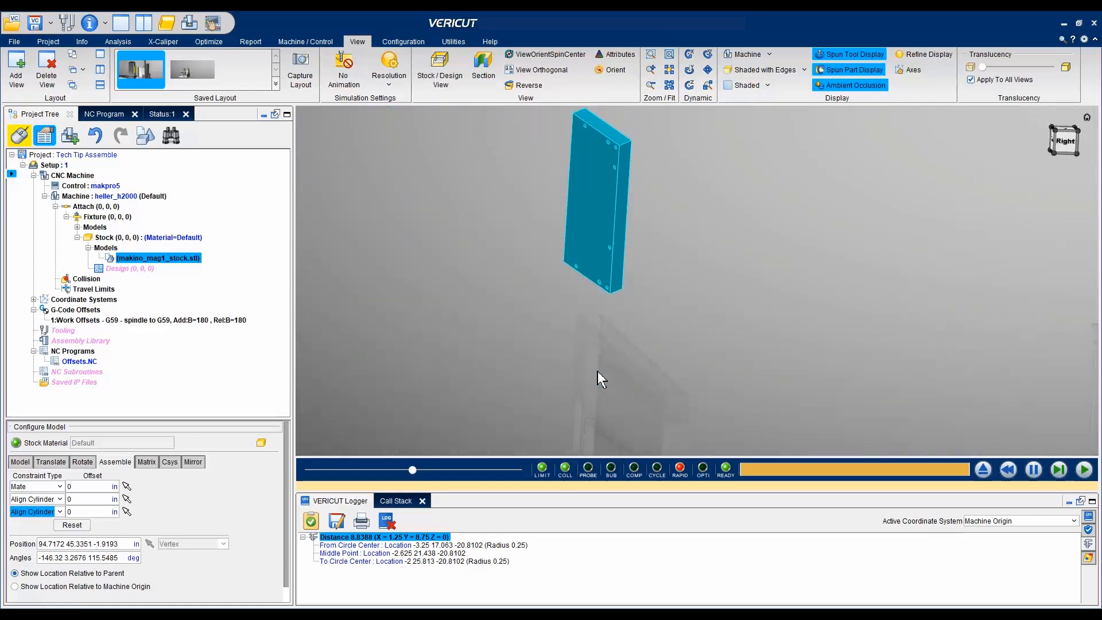
pyautogui.click(129, 486)
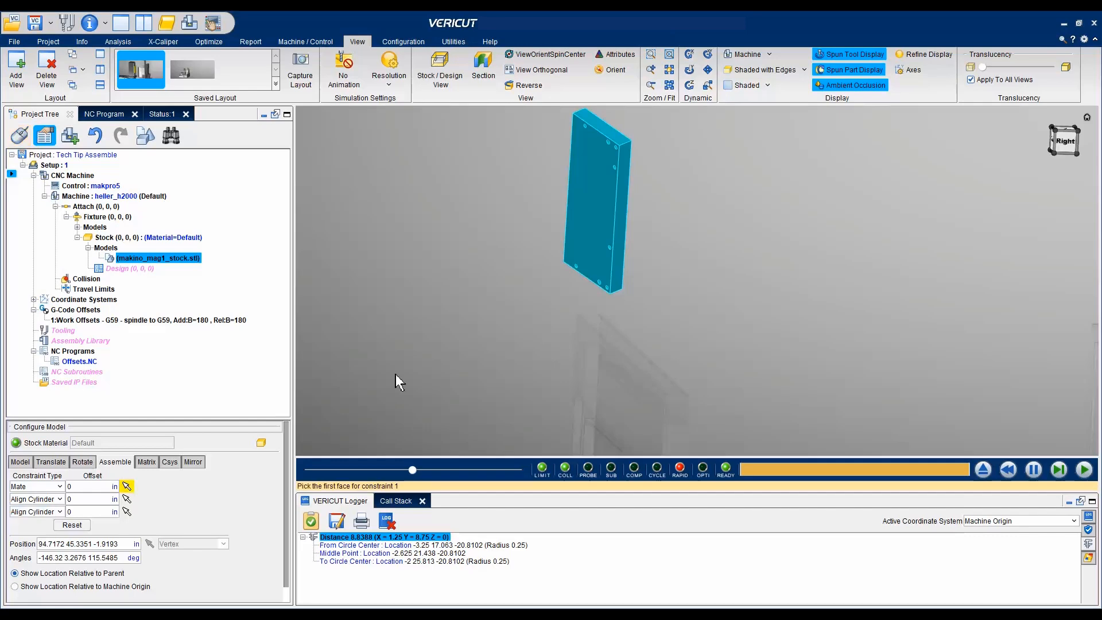
pyautogui.click(587, 220)
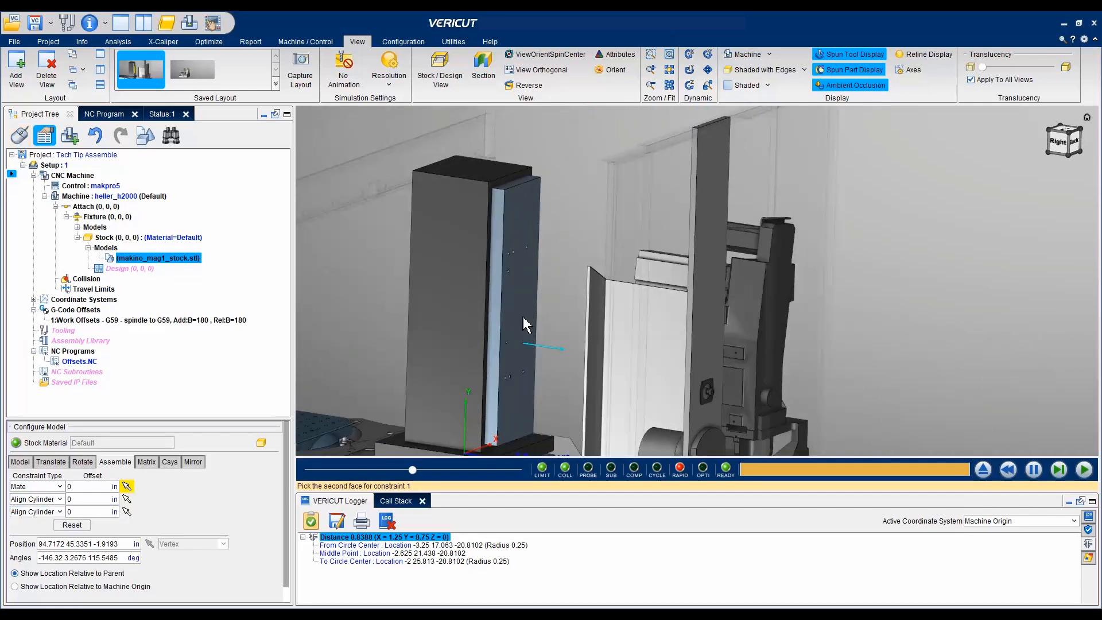
pyautogui.click(523, 318)
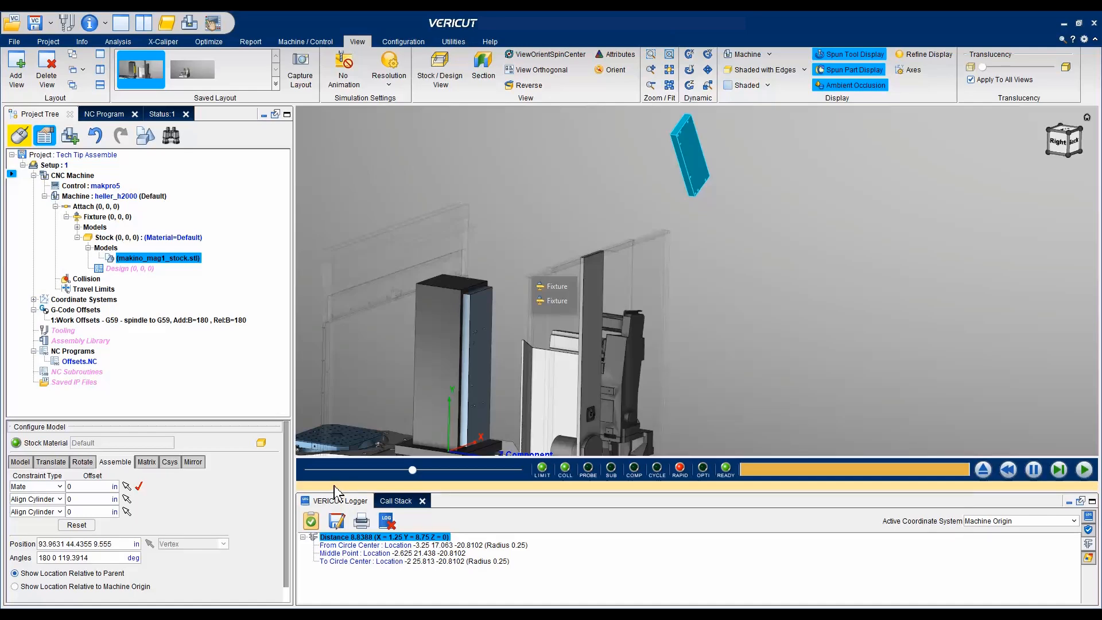
# - Apply the second constraint, aligning the middle hole of the fixture plate's upper hole group with the stock hole second from its corner
pyautogui.click(127, 499)
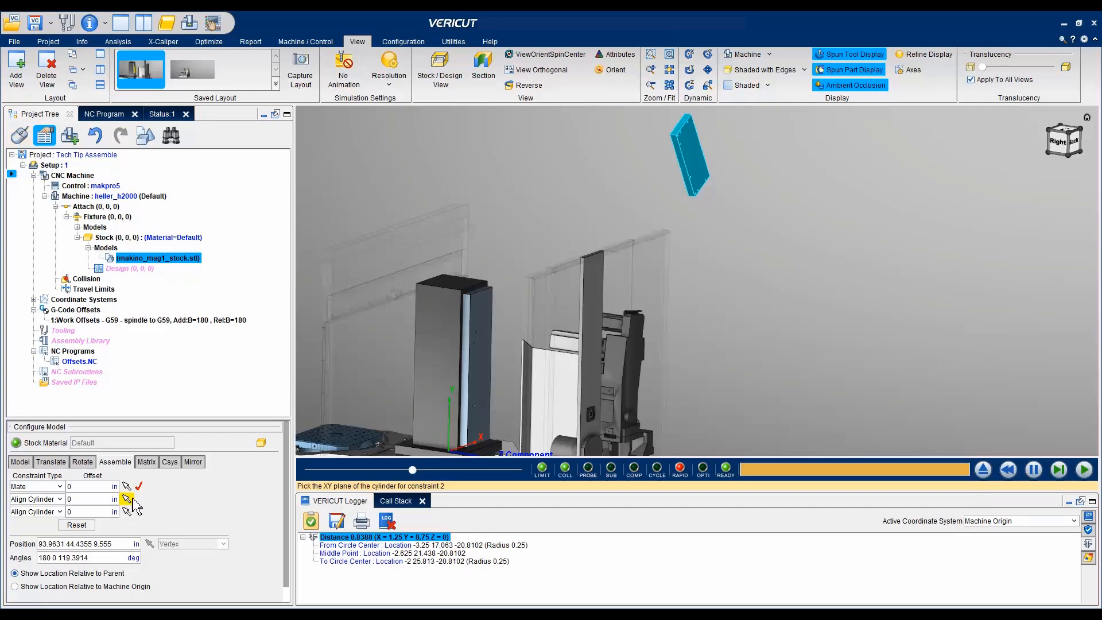
pyautogui.scroll(2, 479, 360)
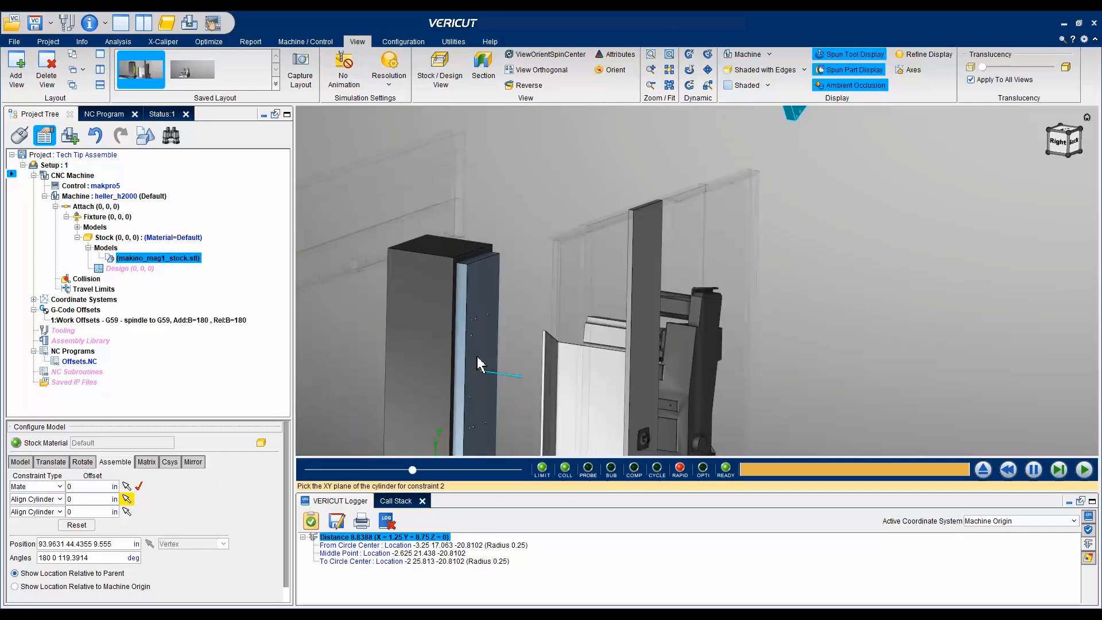
pyautogui.scroll(2, 478, 357)
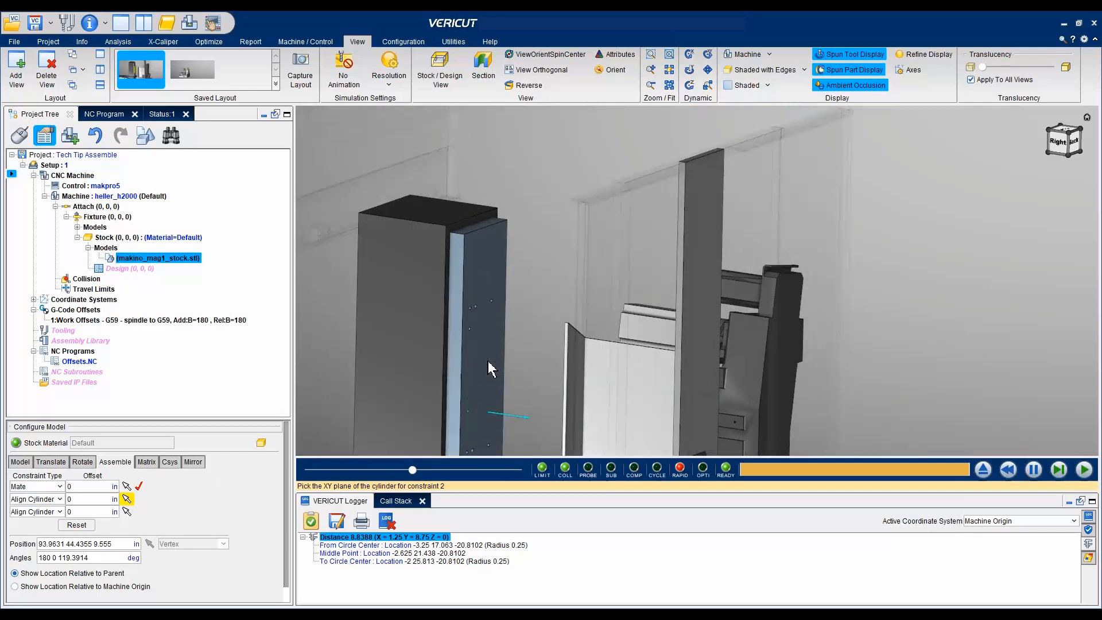
pyautogui.click(489, 363)
pyautogui.scroll(5, 480, 307)
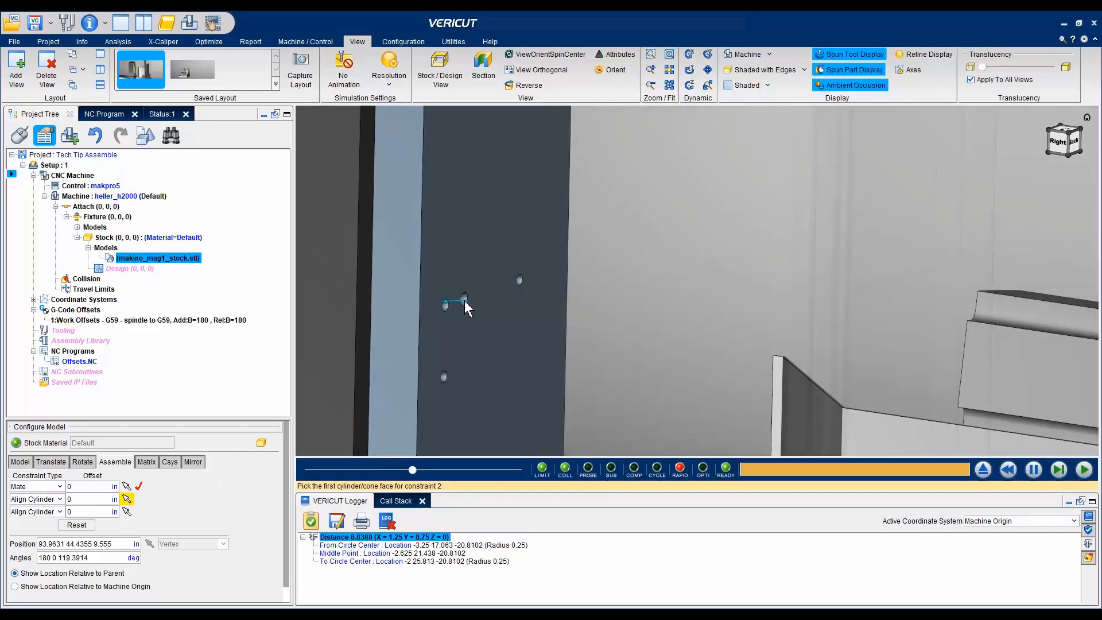
pyautogui.click(465, 300)
pyautogui.scroll(-5, 577, 326)
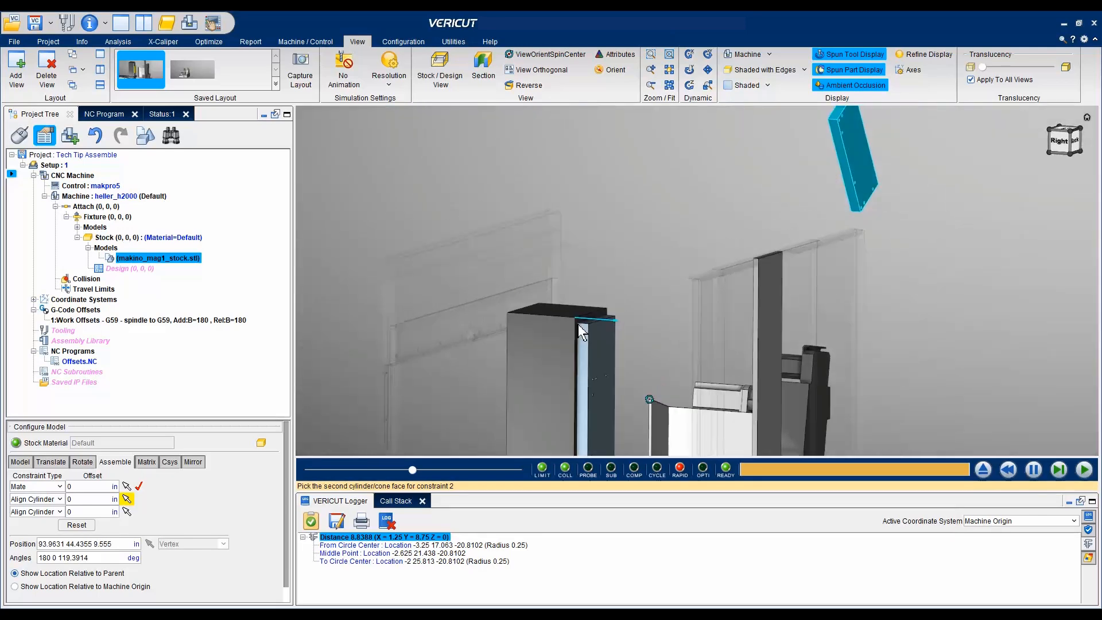
pyautogui.scroll(-3, 578, 323)
pyautogui.moveTo(578, 323); pyautogui.dragTo(629, 198, button='middle')
pyautogui.scroll(3, 629, 197)
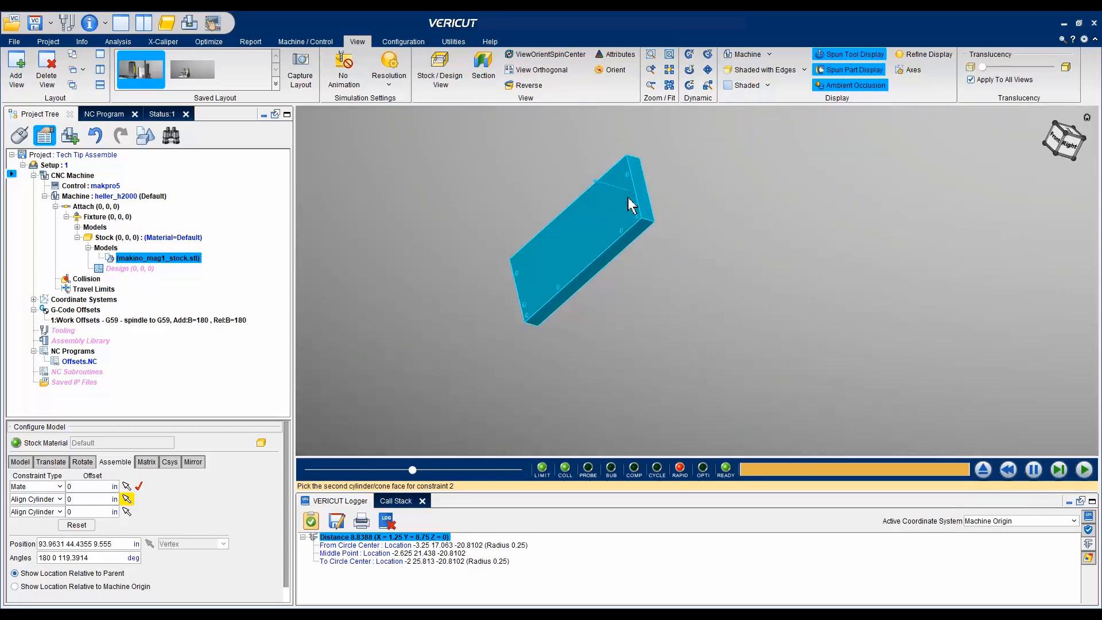
pyautogui.scroll(3, 630, 203)
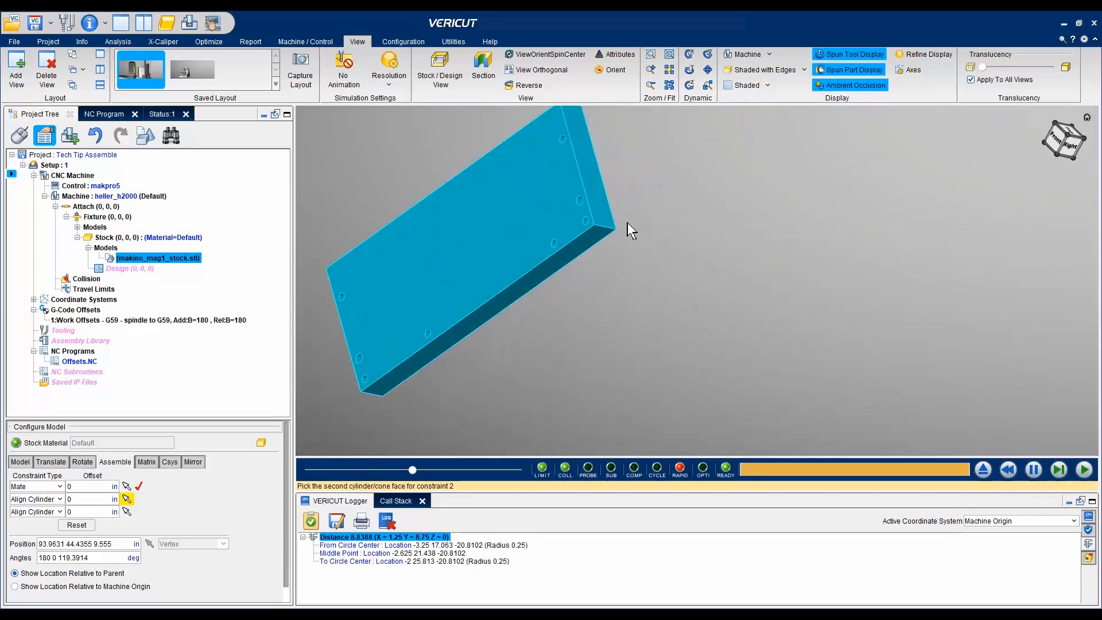
pyautogui.click(583, 201)
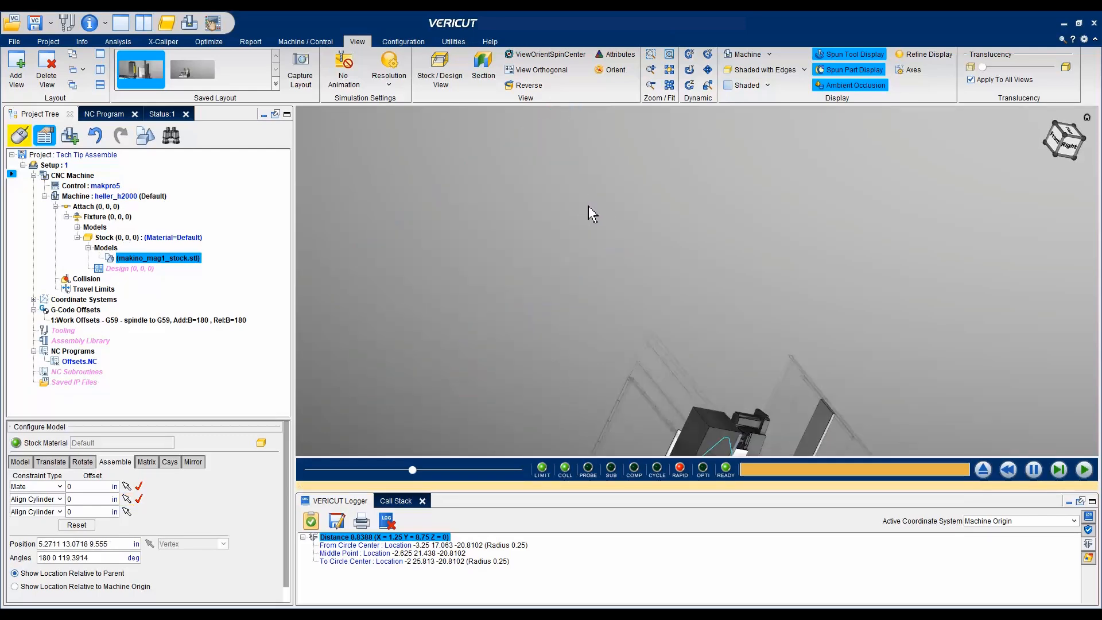
# - Apply the third constraint, aligning the larger hole of the fixture plate's lower group with the matching stock hole, and deselect the stock
pyautogui.moveTo(589, 207); pyautogui.dragTo(598, 236, button='middle')
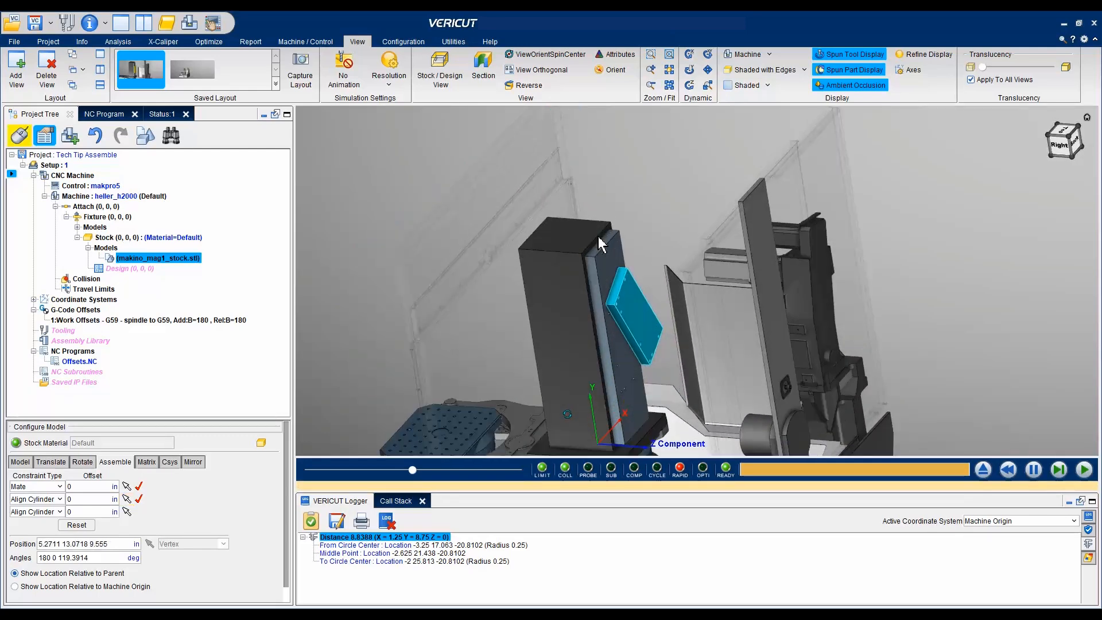
pyautogui.scroll(5, 598, 236)
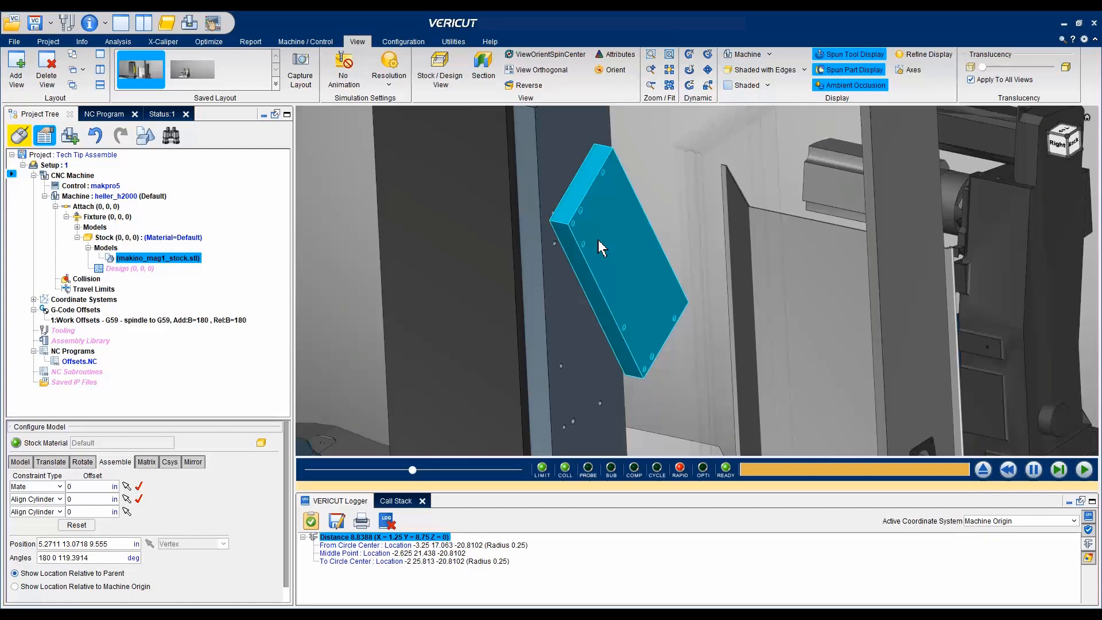
pyautogui.click(127, 511)
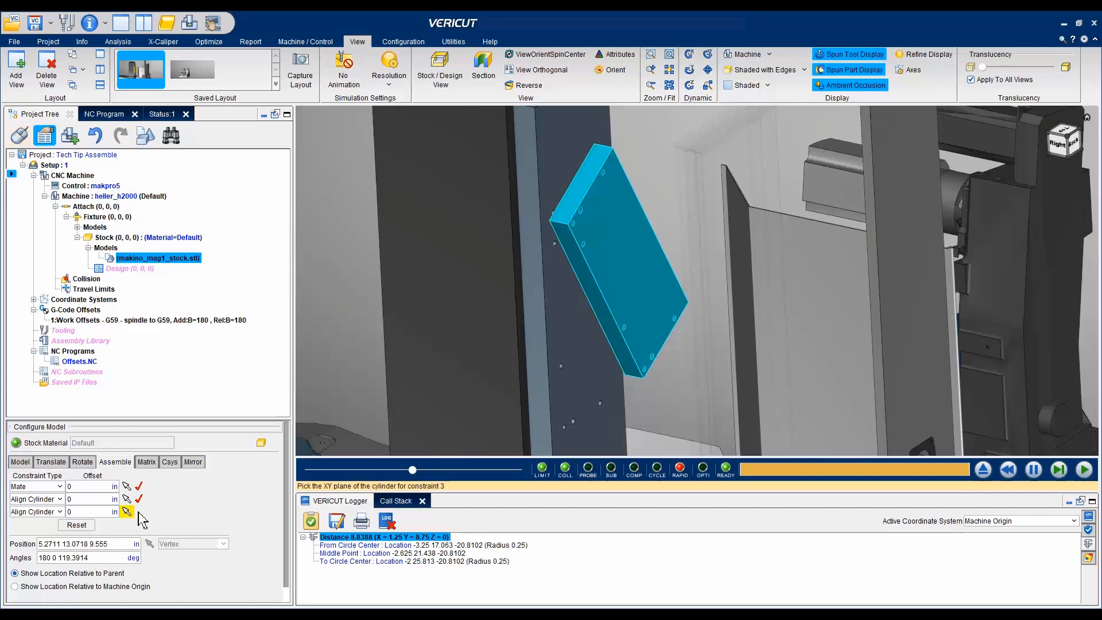
pyautogui.click(579, 396)
pyautogui.scroll(3, 576, 425)
pyautogui.scroll(2, 577, 439)
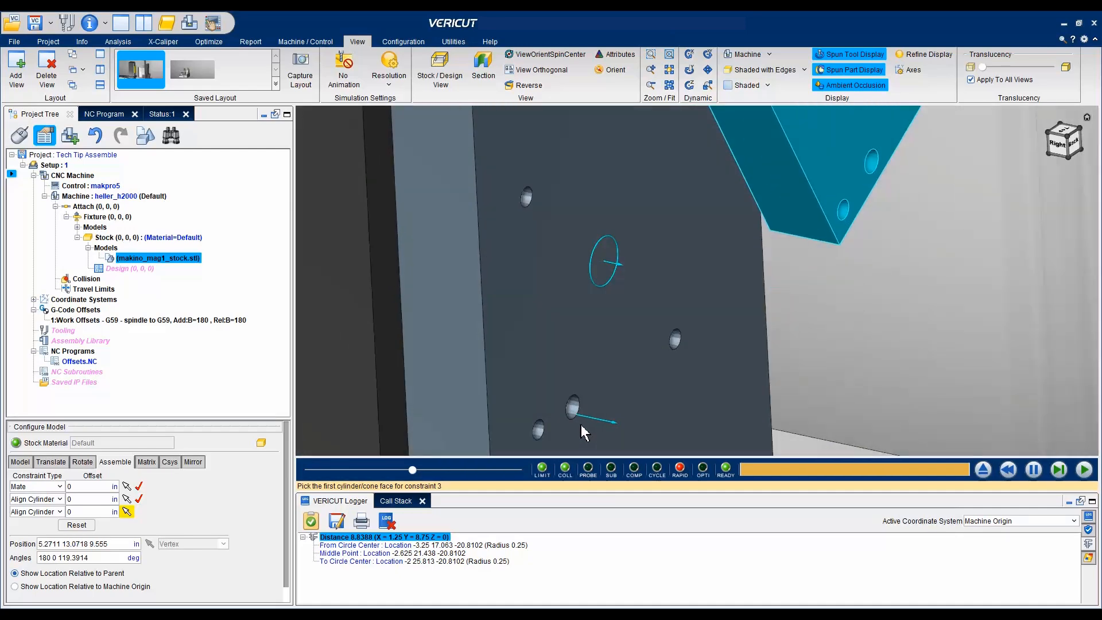
pyautogui.click(574, 412)
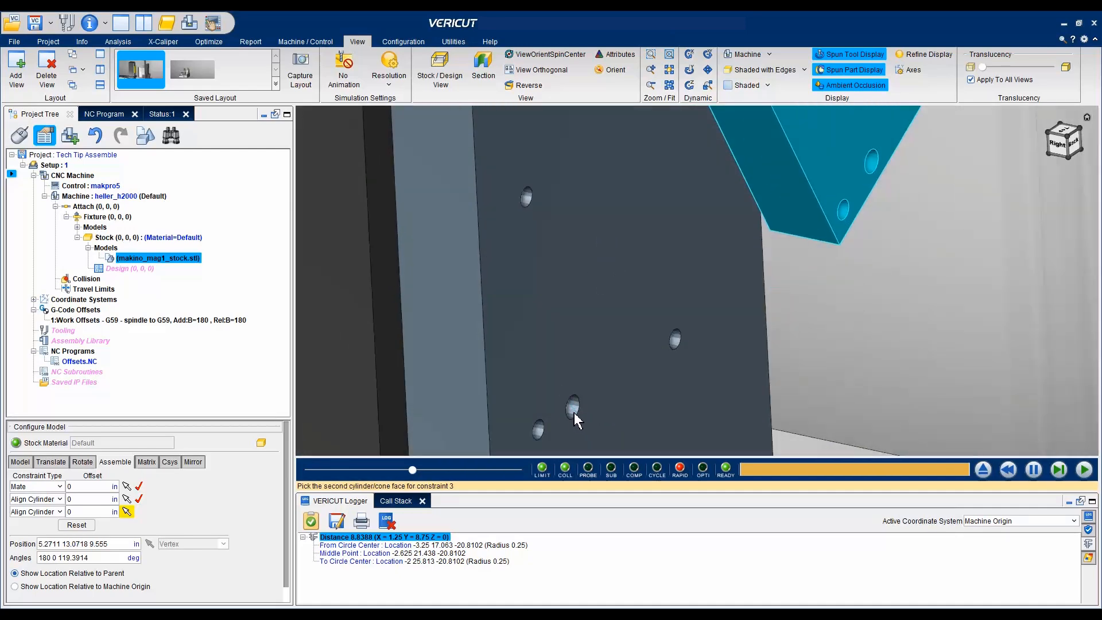
pyautogui.click(870, 167)
pyautogui.scroll(-8, 724, 246)
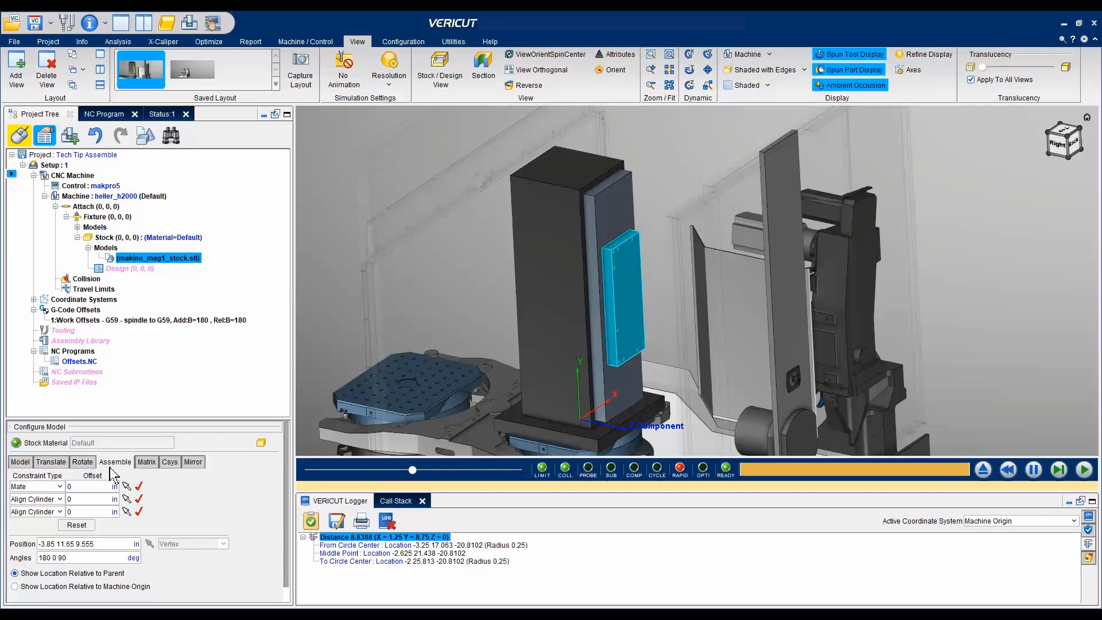
pyautogui.click(657, 154)
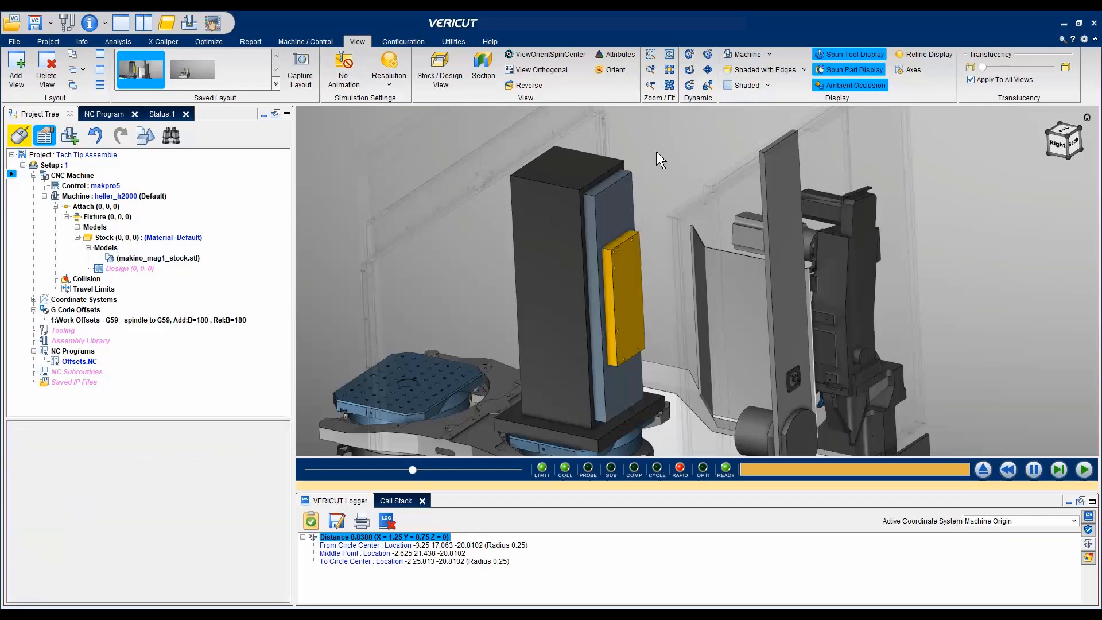
# - Select the displaced stock model and set its three assembly constraints to Mate, Align and Align
pyautogui.click(625, 288)
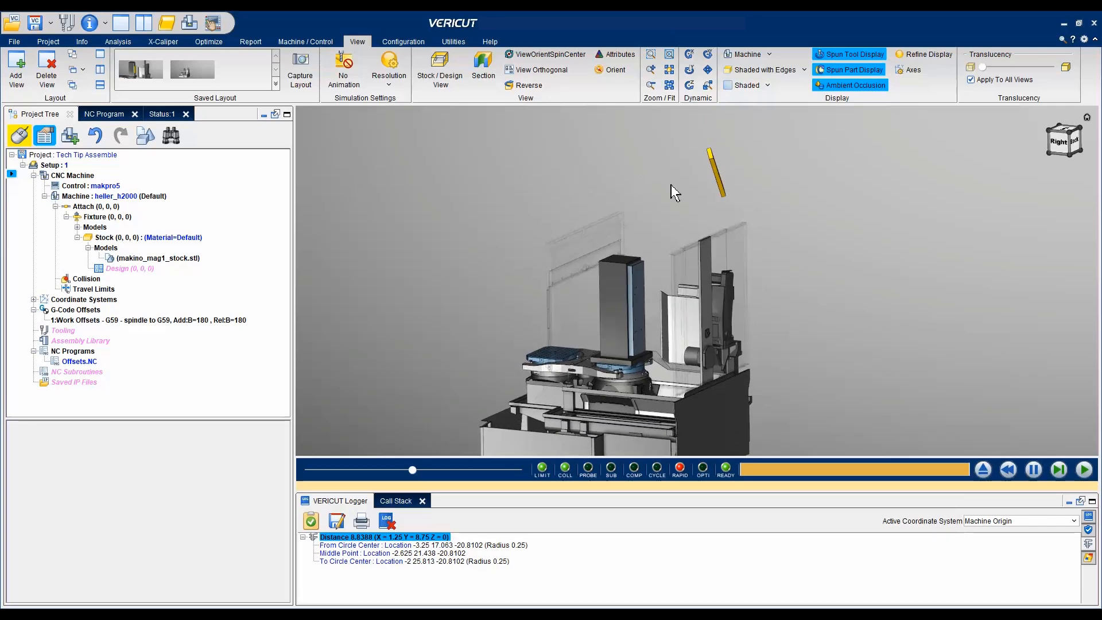
pyautogui.click(717, 182)
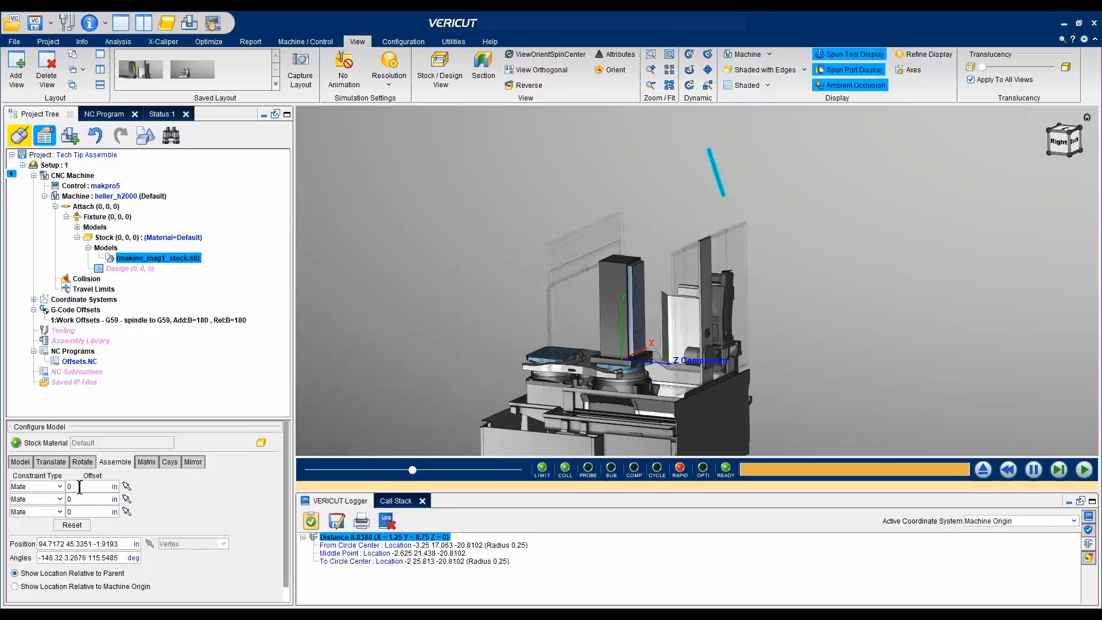
pyautogui.click(60, 499)
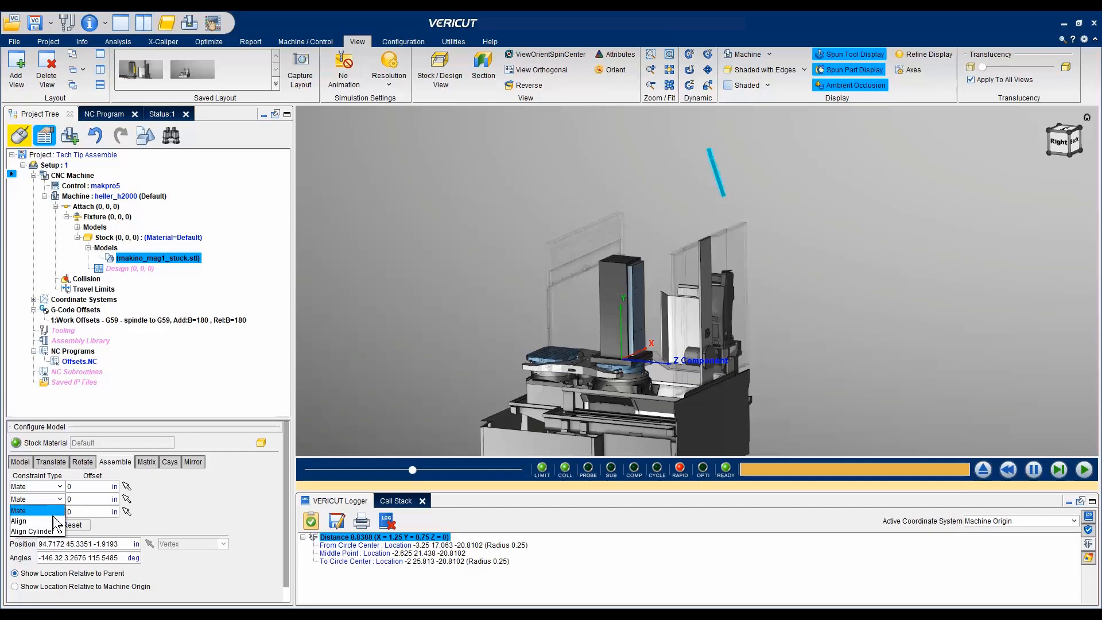
pyautogui.click(55, 521)
pyautogui.click(59, 511)
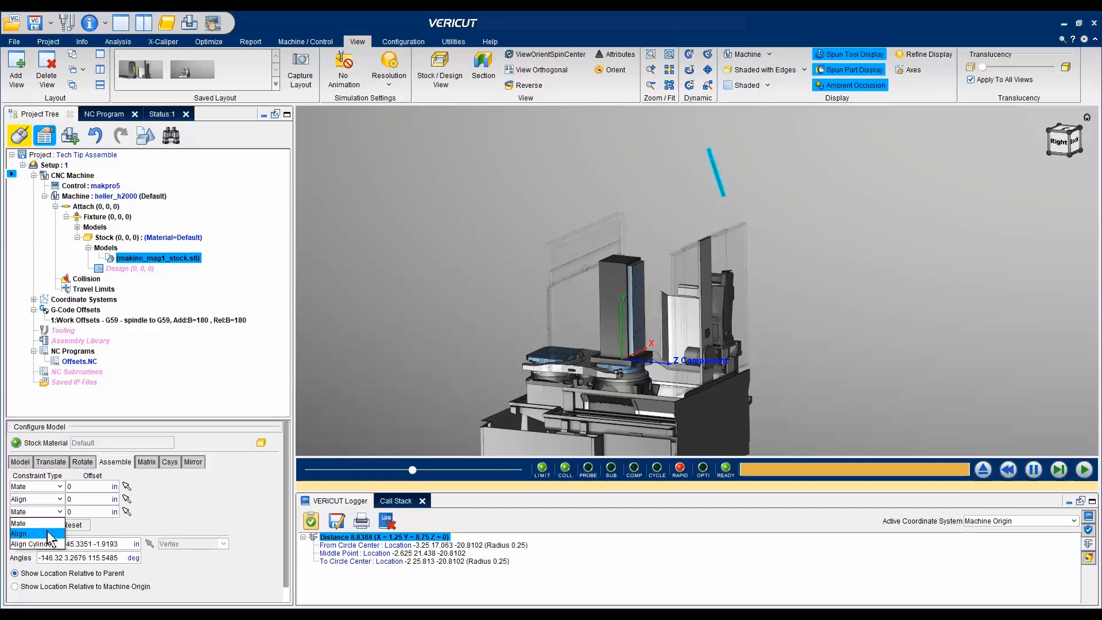
pyautogui.click(52, 533)
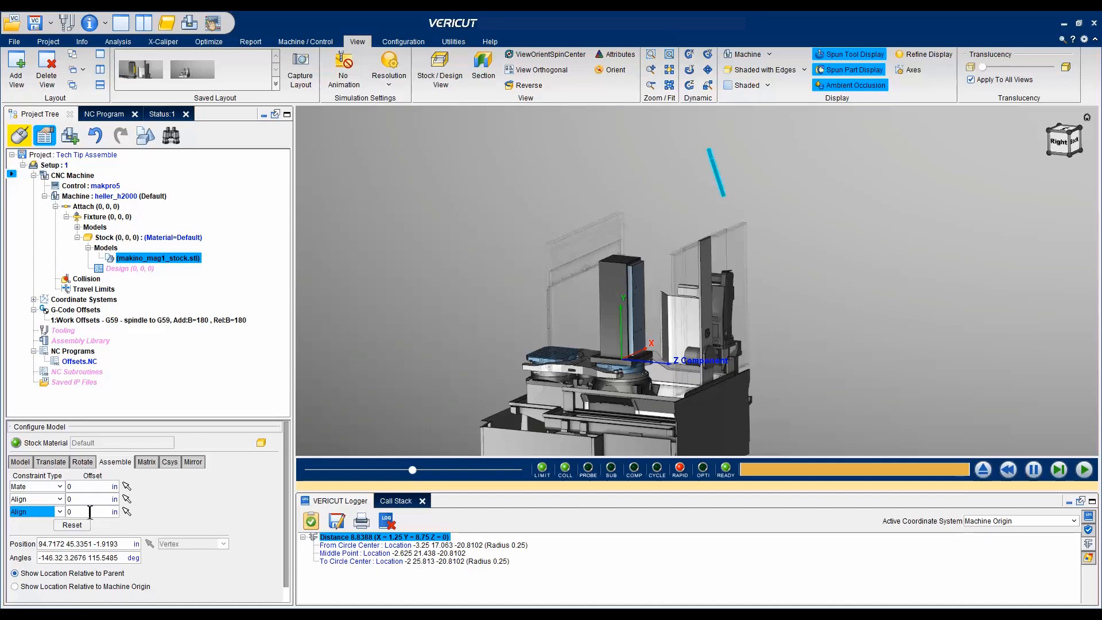
# - Apply the first Mate constraint between the stock's large drilled face and the outer drilled face of the blue fixture plate
pyautogui.click(128, 487)
pyautogui.scroll(3, 581, 263)
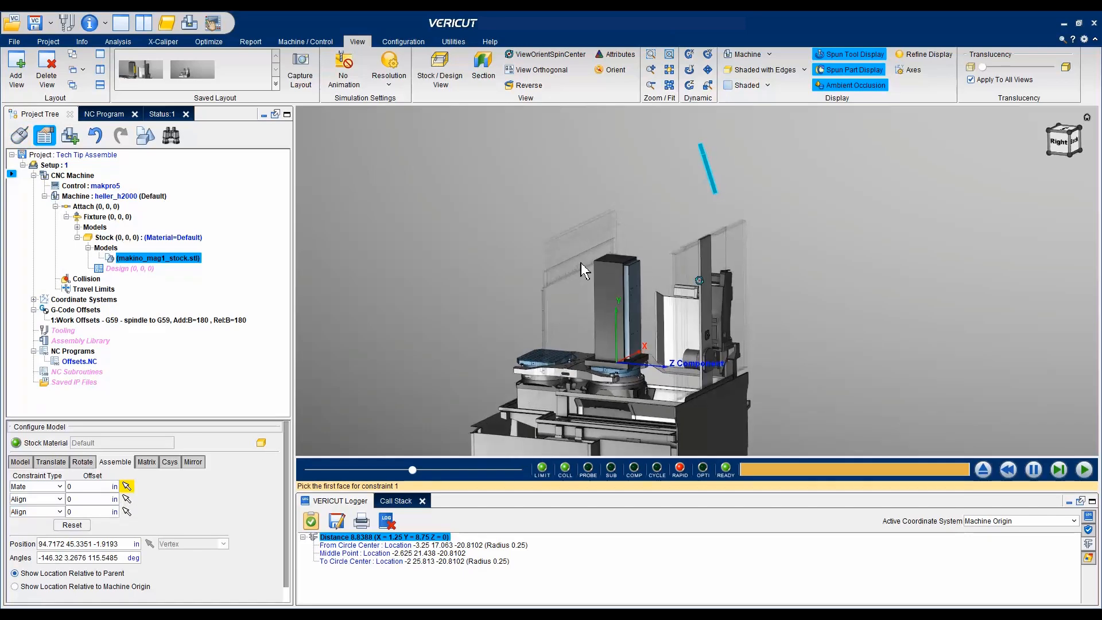
pyautogui.moveTo(581, 263); pyautogui.dragTo(625, 200, button='middle')
pyautogui.scroll(5, 630, 207)
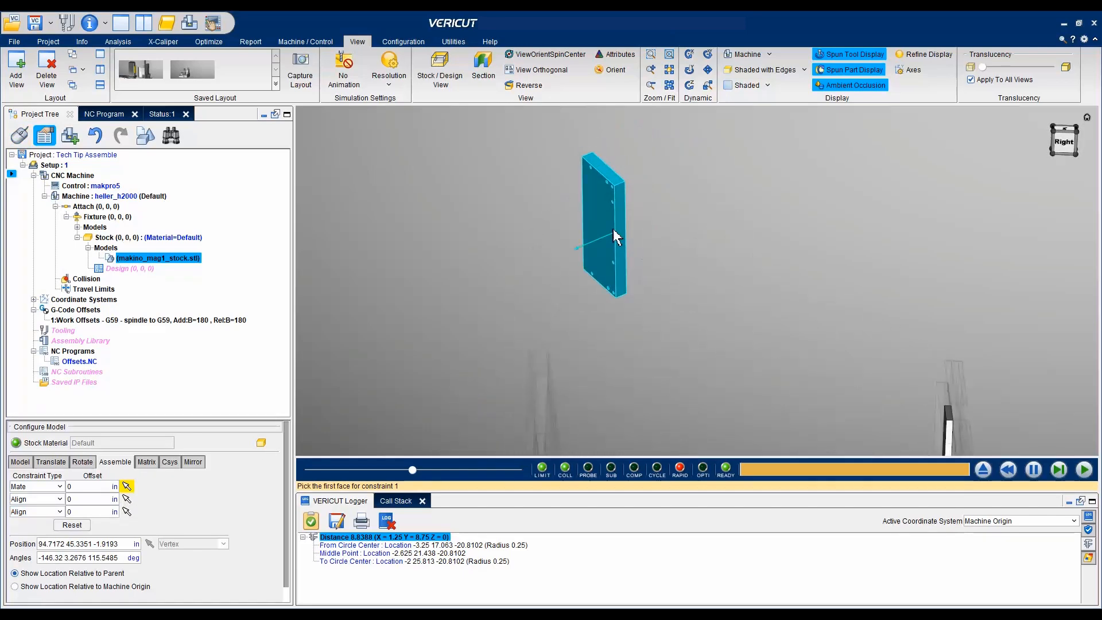
pyautogui.click(609, 241)
pyautogui.moveTo(605, 241); pyautogui.dragTo(544, 272, button='middle')
pyautogui.scroll(2, 544, 272)
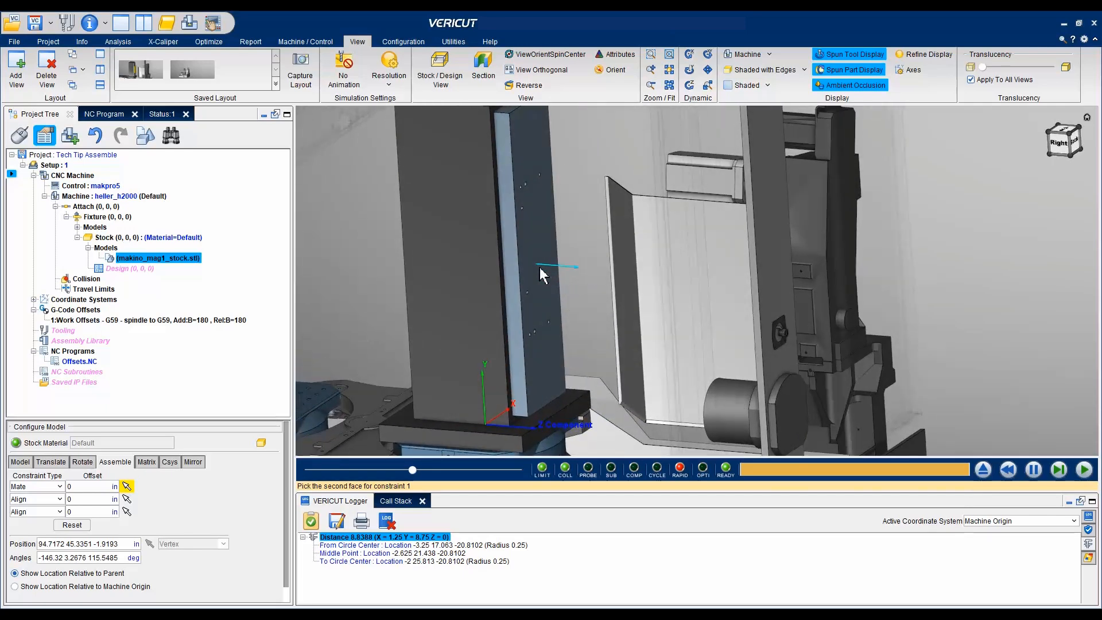
pyautogui.click(540, 267)
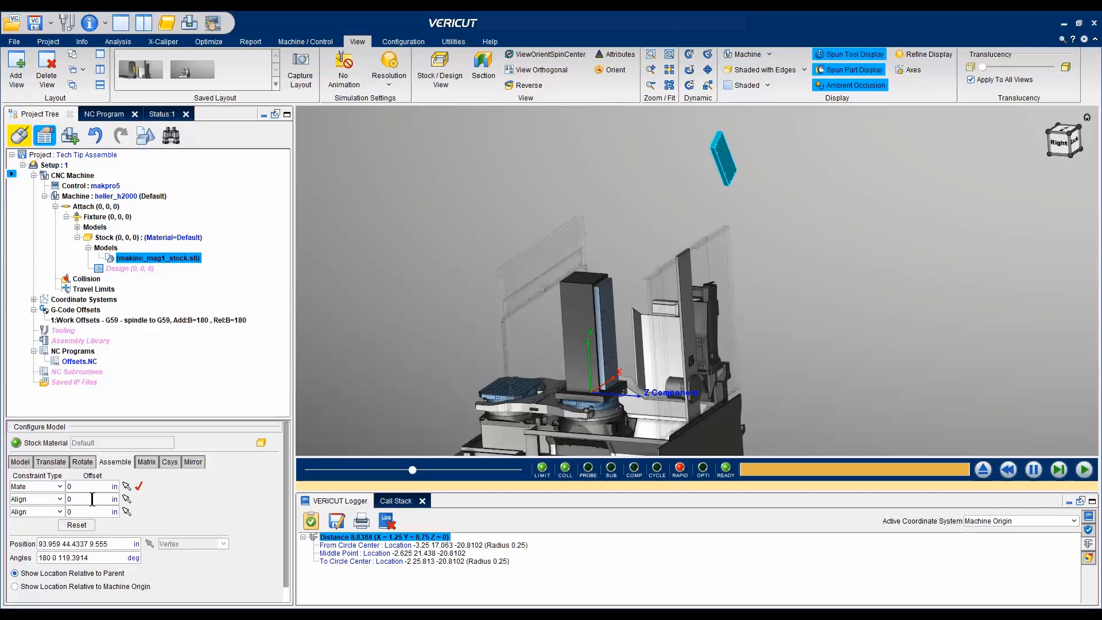
# - Apply the second constraint, aligning the stock's long narrow side face with the matching long side face of the blue fixture plate
pyautogui.click(127, 499)
pyautogui.scroll(2, 692, 196)
pyautogui.scroll(3, 738, 184)
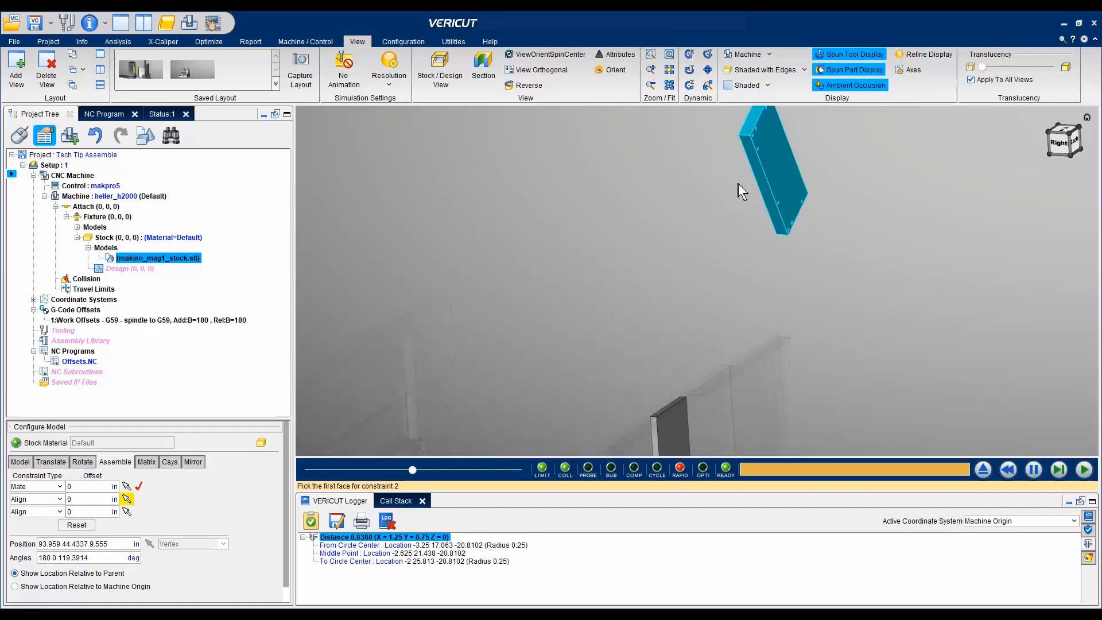
pyautogui.click(795, 212)
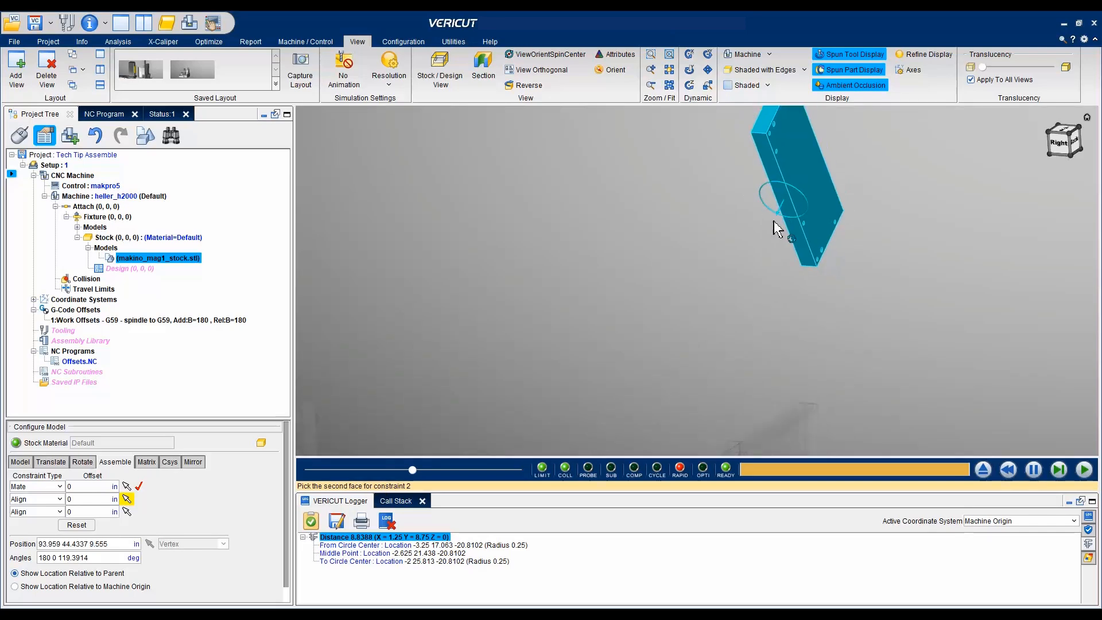
pyautogui.scroll(2, 577, 344)
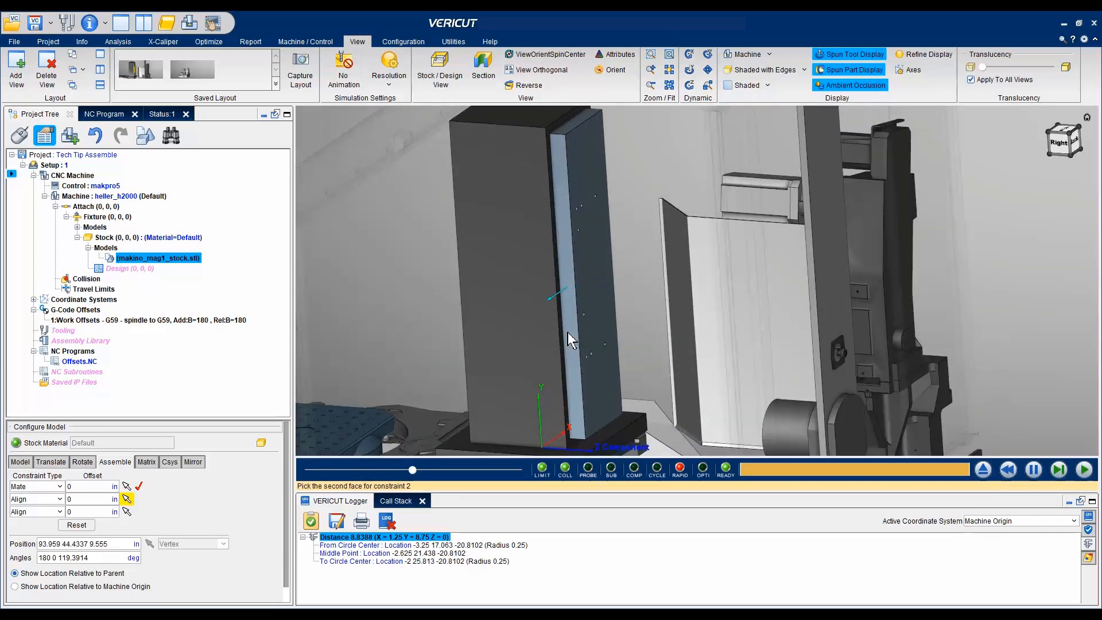
pyautogui.click(569, 328)
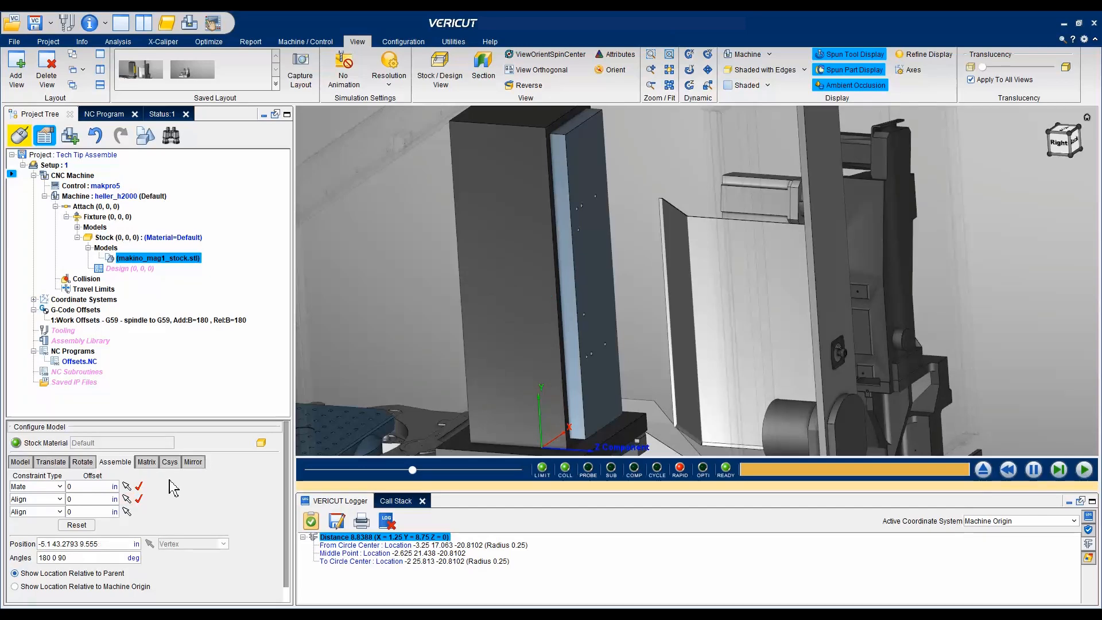
# - Apply the third constraint, aligning the stock's lower end face with the bottom end face of the blue fixture plate
pyautogui.click(127, 512)
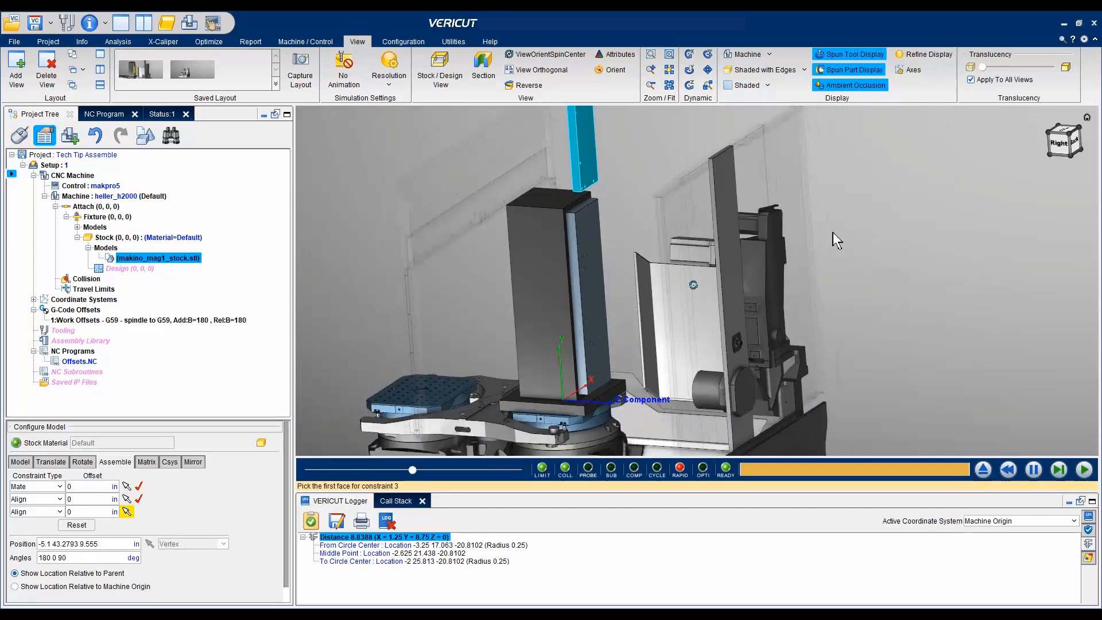
pyautogui.scroll(5, 594, 213)
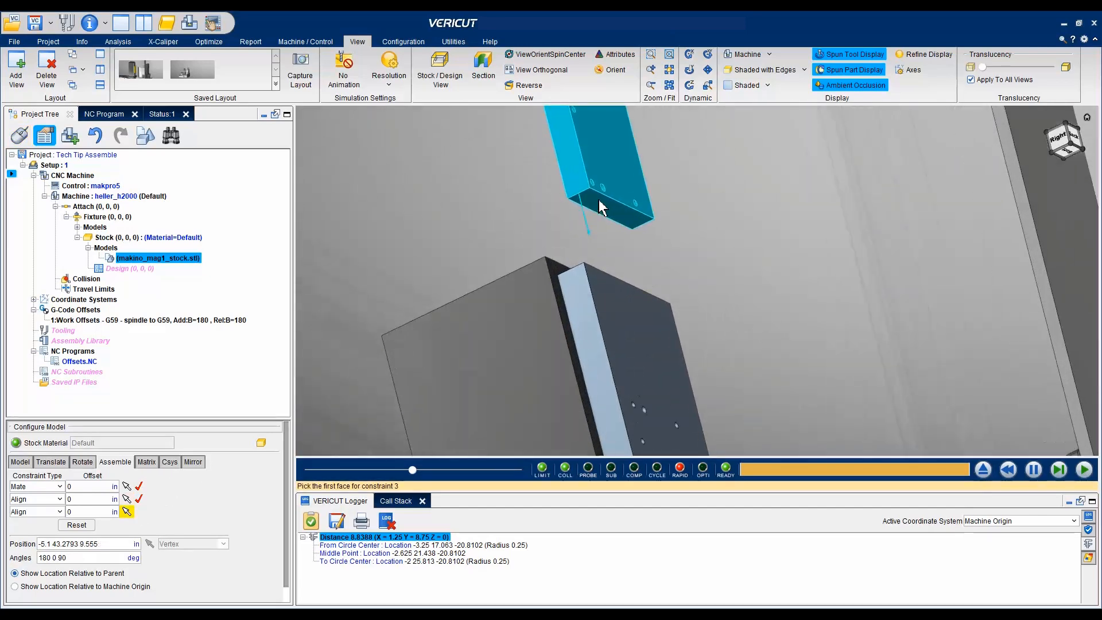
pyautogui.click(605, 213)
pyautogui.scroll(5, 662, 284)
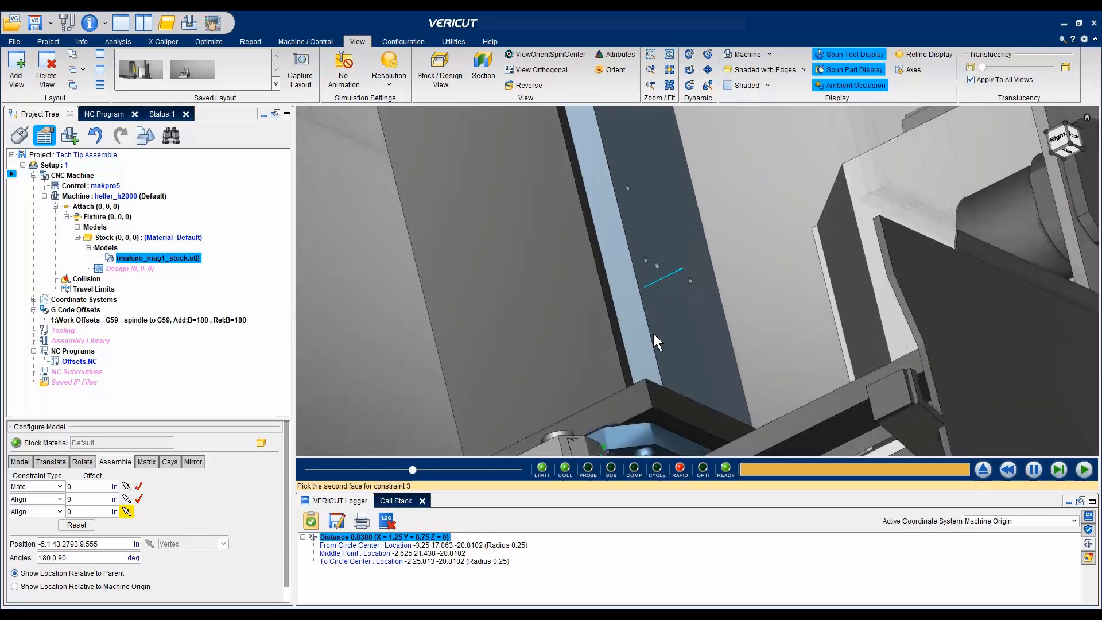
pyautogui.scroll(5, 676, 321)
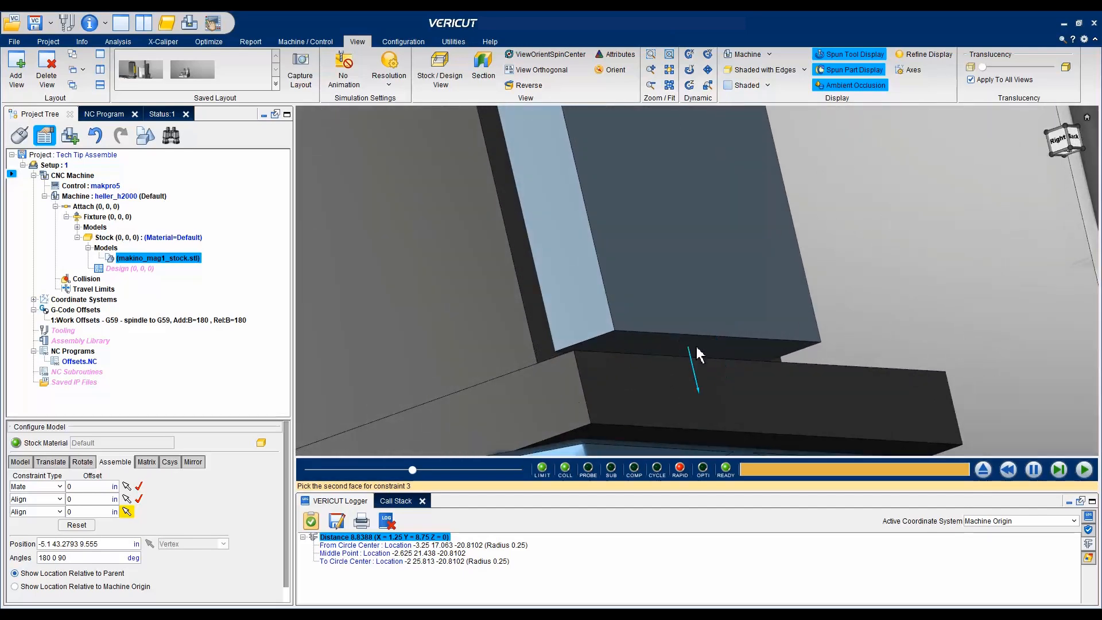
pyautogui.click(710, 347)
pyautogui.scroll(-5, 710, 347)
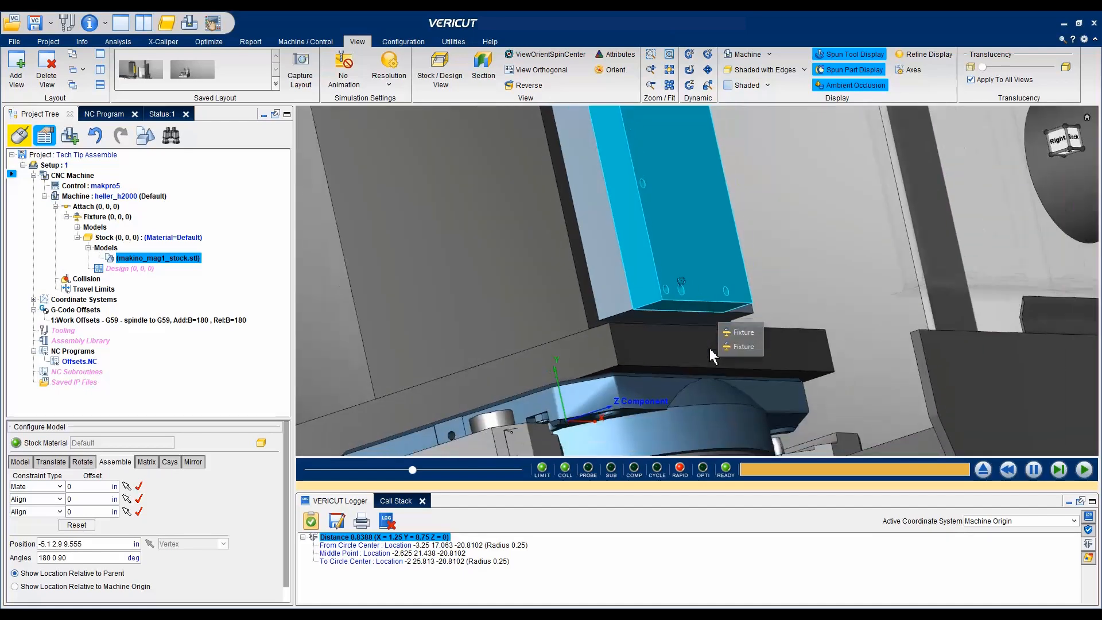
# - Set the offset of the second constraint to -1.25 in and of the third constraint to -8.75 in
pyautogui.moveTo(749, 261); pyautogui.dragTo(763, 234, button='middle')
pyautogui.scroll(-2, 763, 234)
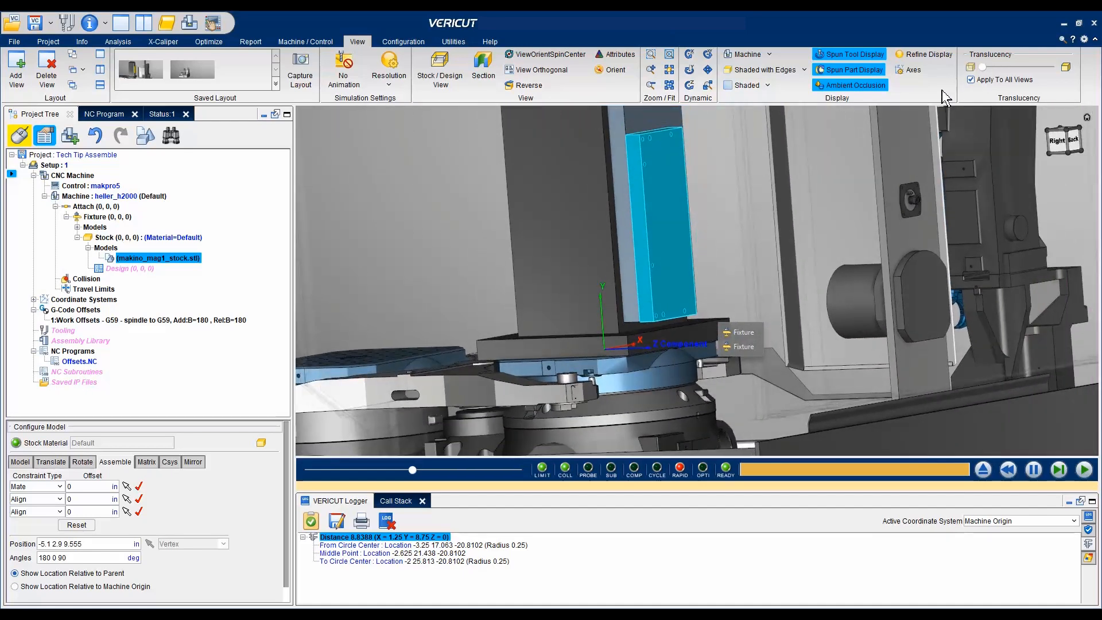
pyautogui.moveTo(942, 90); pyautogui.dragTo(833, 176, button='middle')
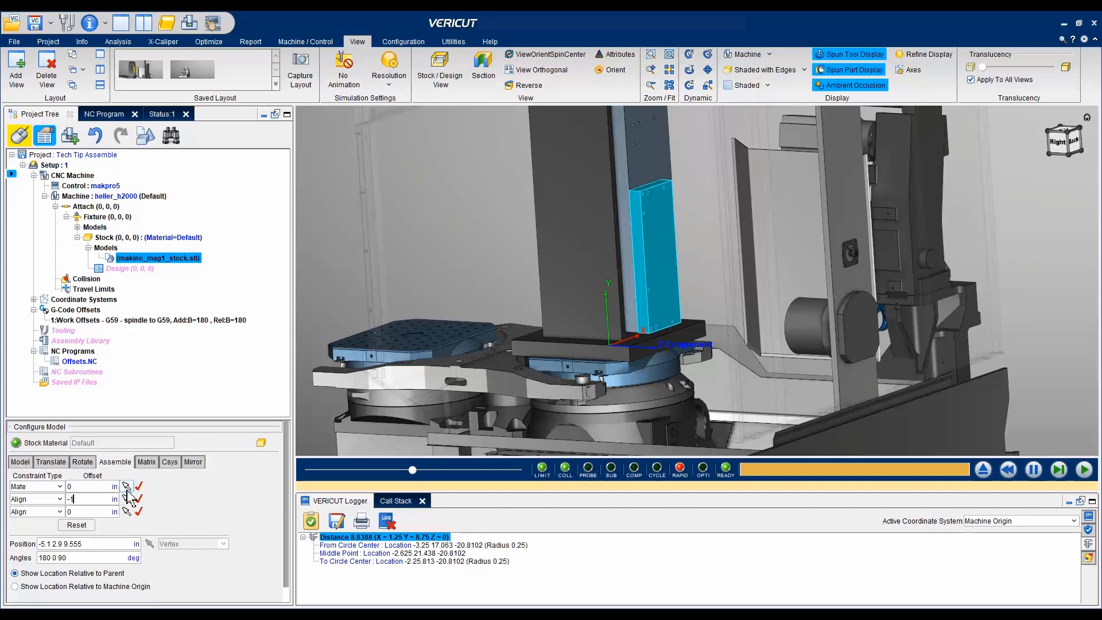
pyautogui.press('Return')
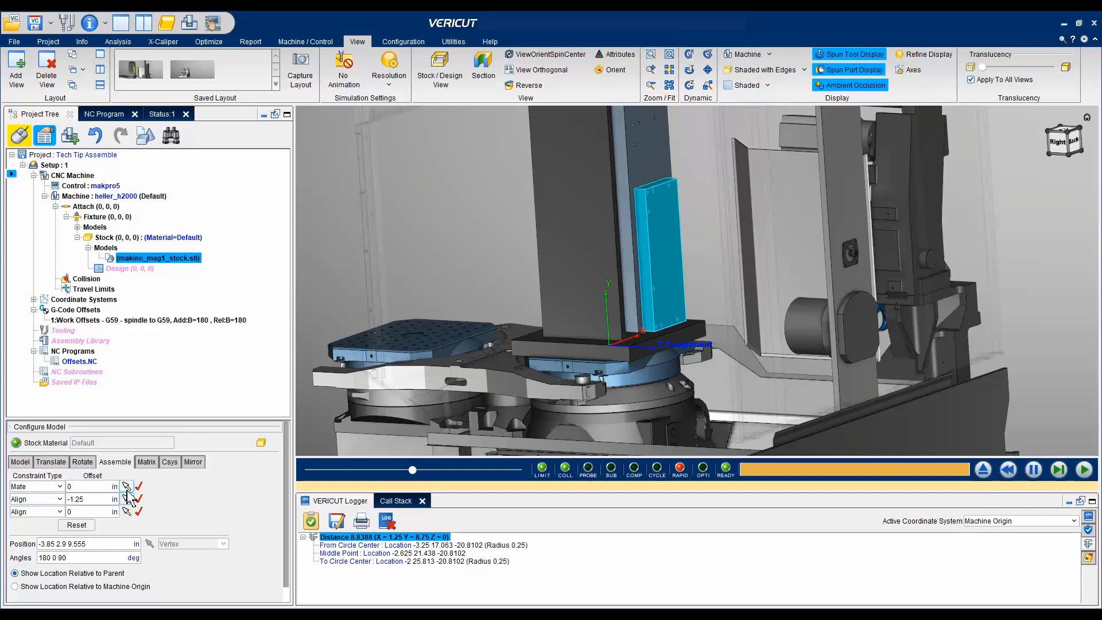
pyautogui.doubleClick(91, 514)
pyautogui.press('Tab')
# - Examine the stock's holes and its position on the fixture plate up close and from a distance, and deselect the stock
pyautogui.moveTo(439, 363); pyautogui.dragTo(656, 236, button='middle')
pyautogui.scroll(5, 687, 256)
pyautogui.scroll(6, 687, 272)
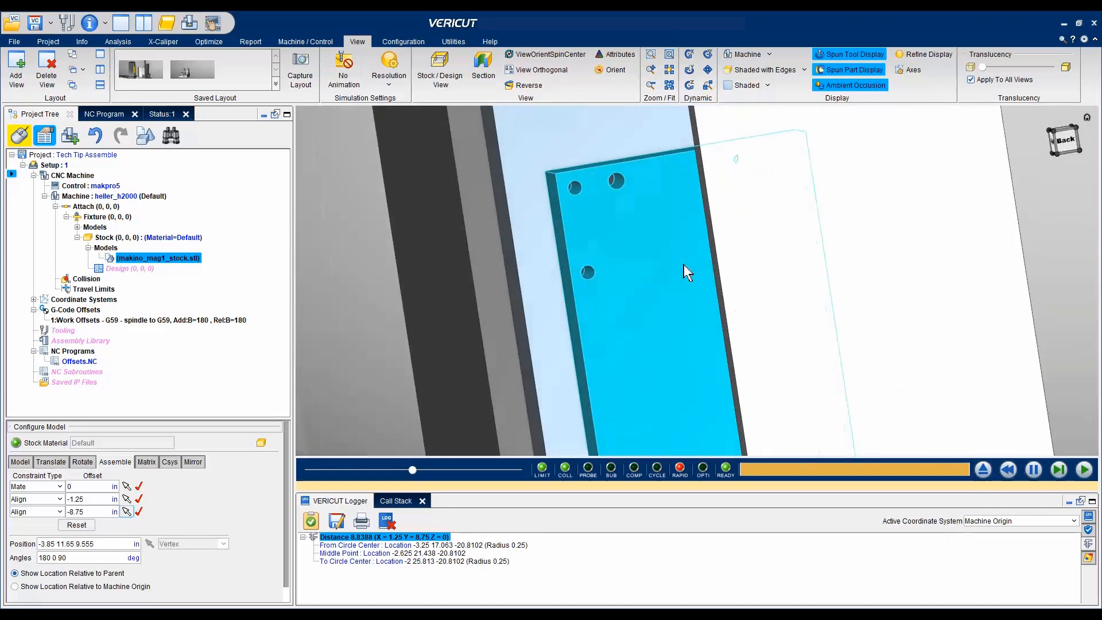
pyautogui.scroll(-10, 680, 264)
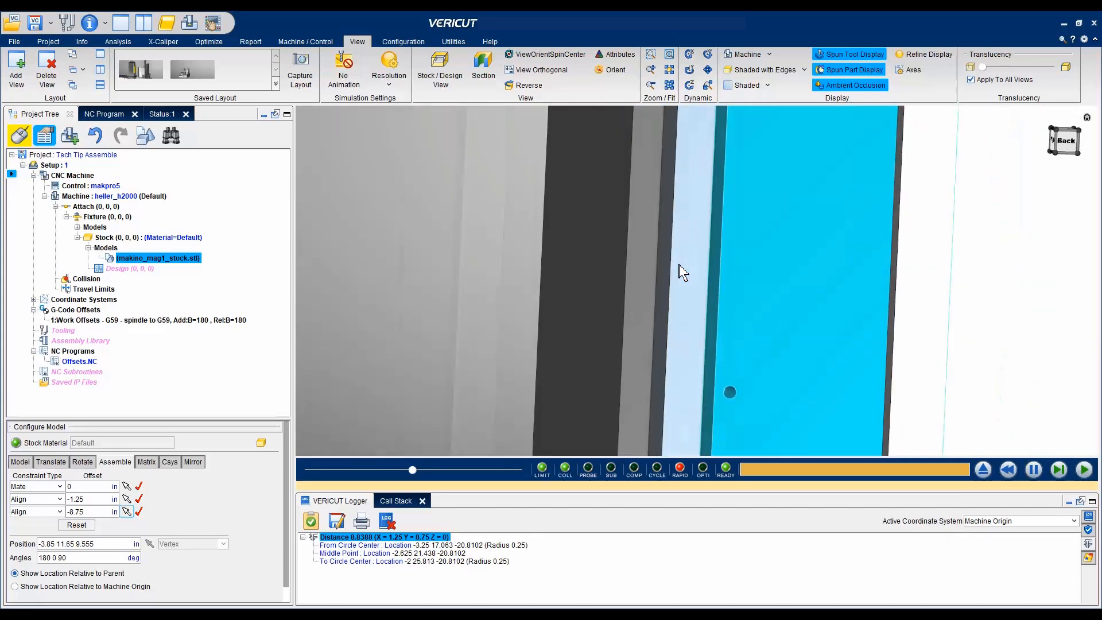
pyautogui.scroll(-3, 679, 267)
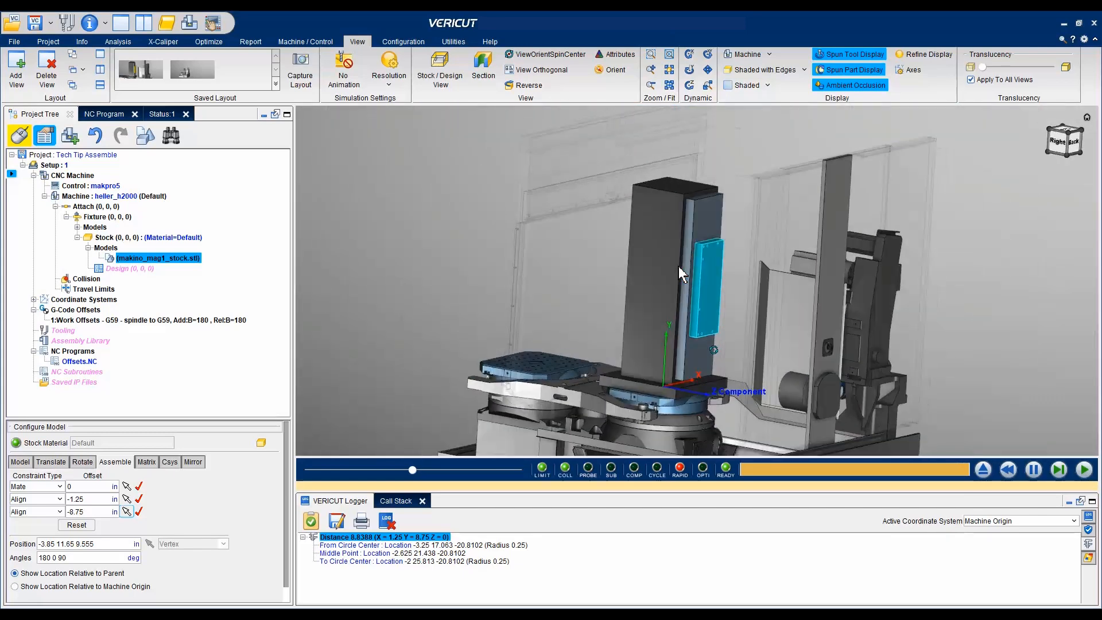
pyautogui.moveTo(678, 266); pyautogui.dragTo(673, 197, button='middle')
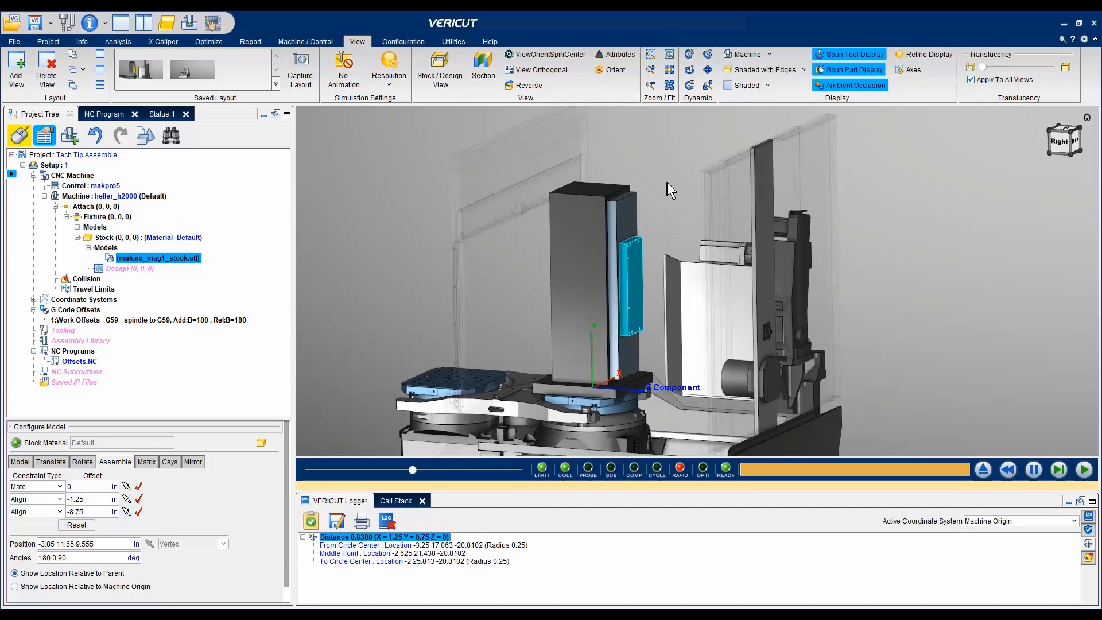
pyautogui.click(667, 183)
pyautogui.scroll(-3, 667, 184)
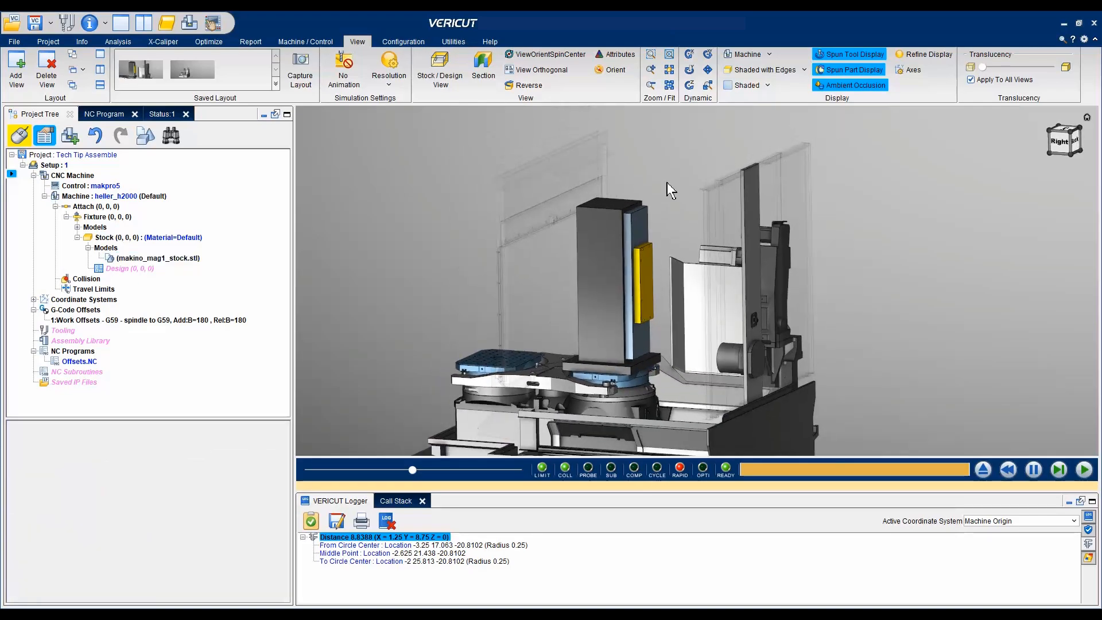